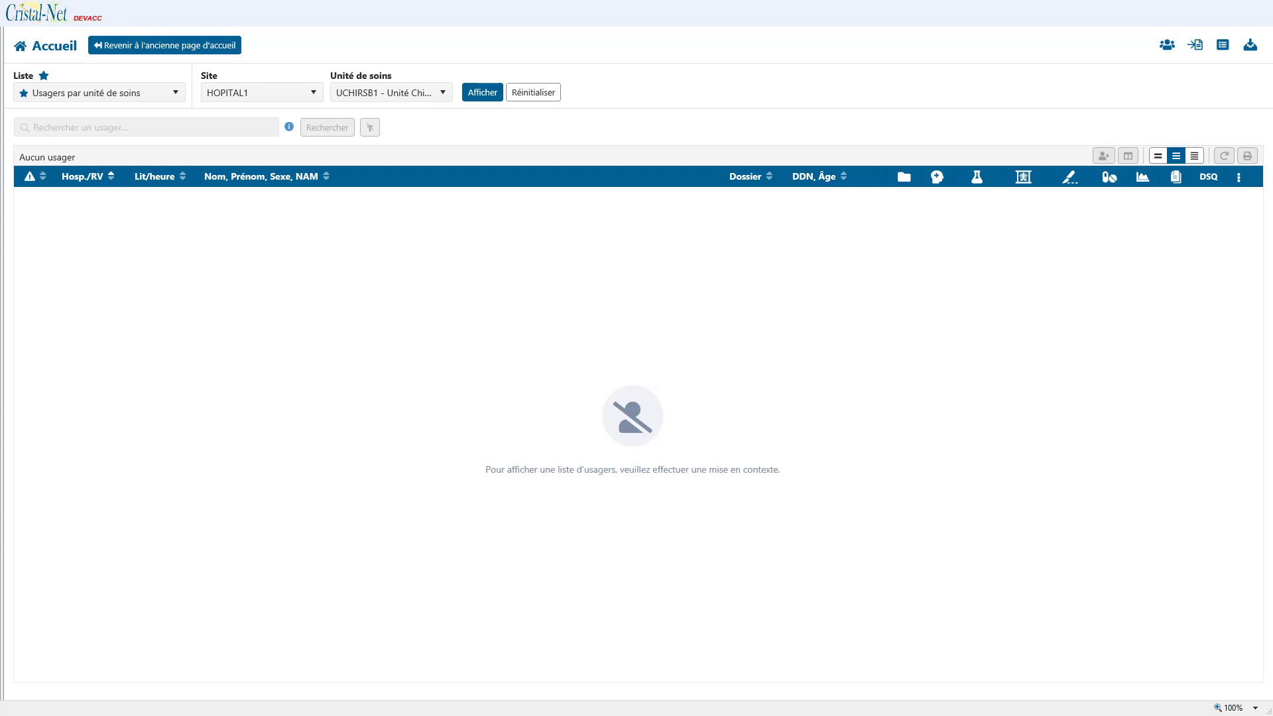
# Step: Browse the information-access patient list, then display the chosen care unit's patients
pyautogui.click(1196, 44)
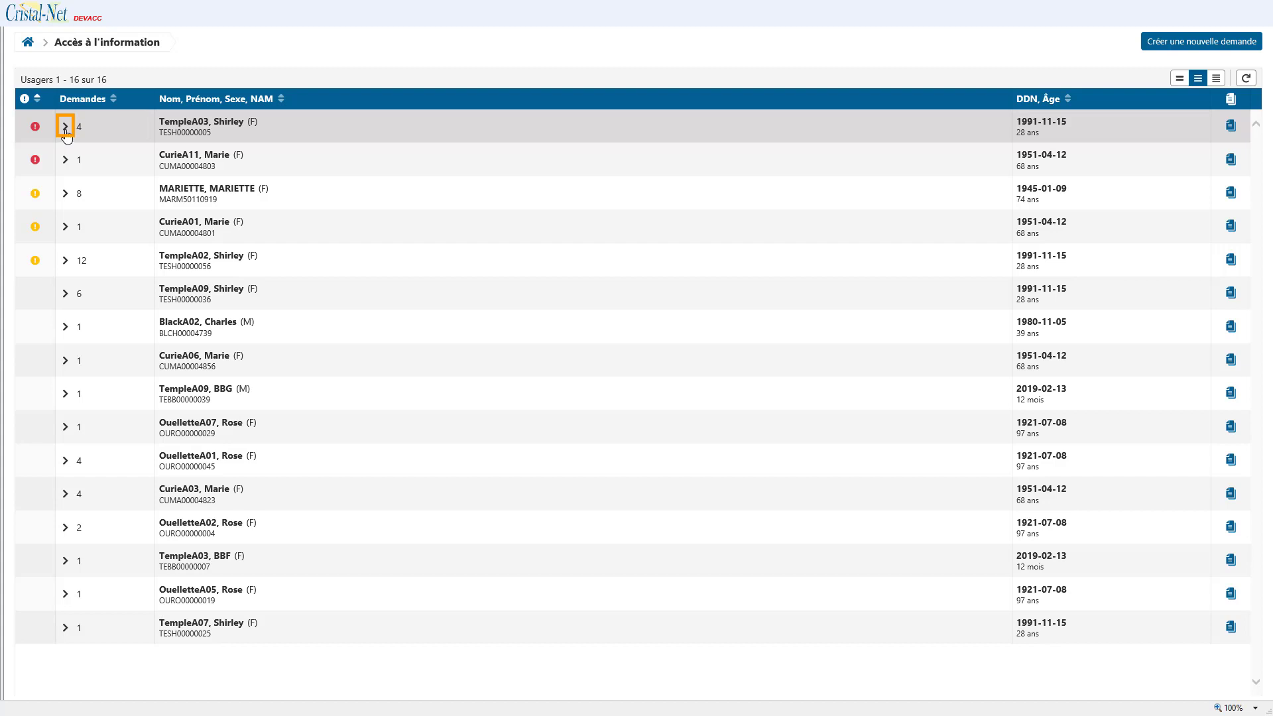
pyautogui.click(65, 127)
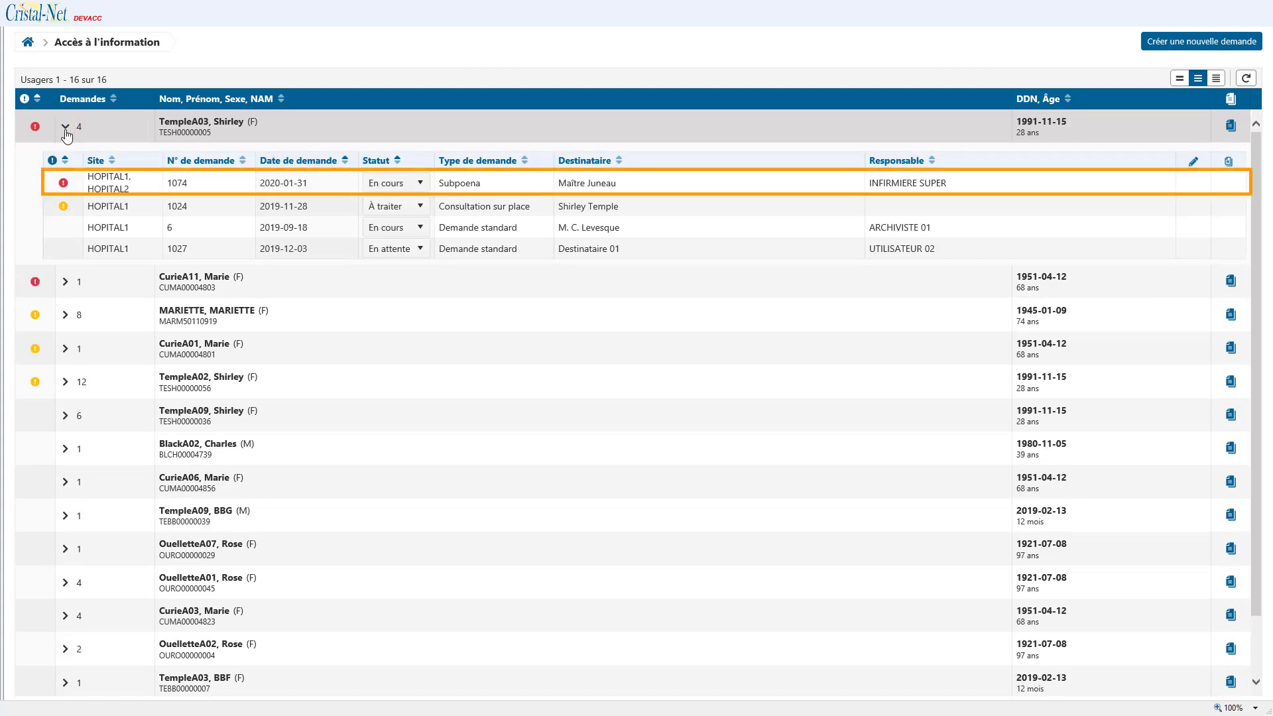
pyautogui.click(27, 45)
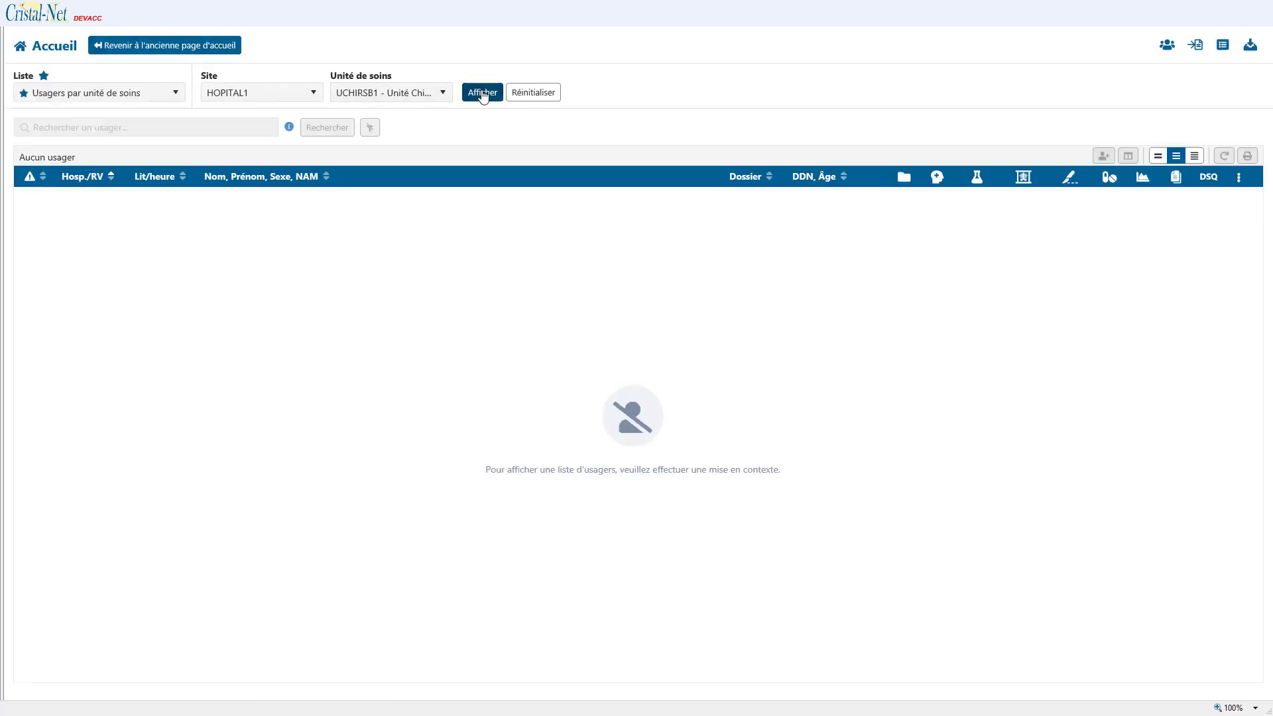
pyautogui.click(482, 93)
pyautogui.click(489, 201)
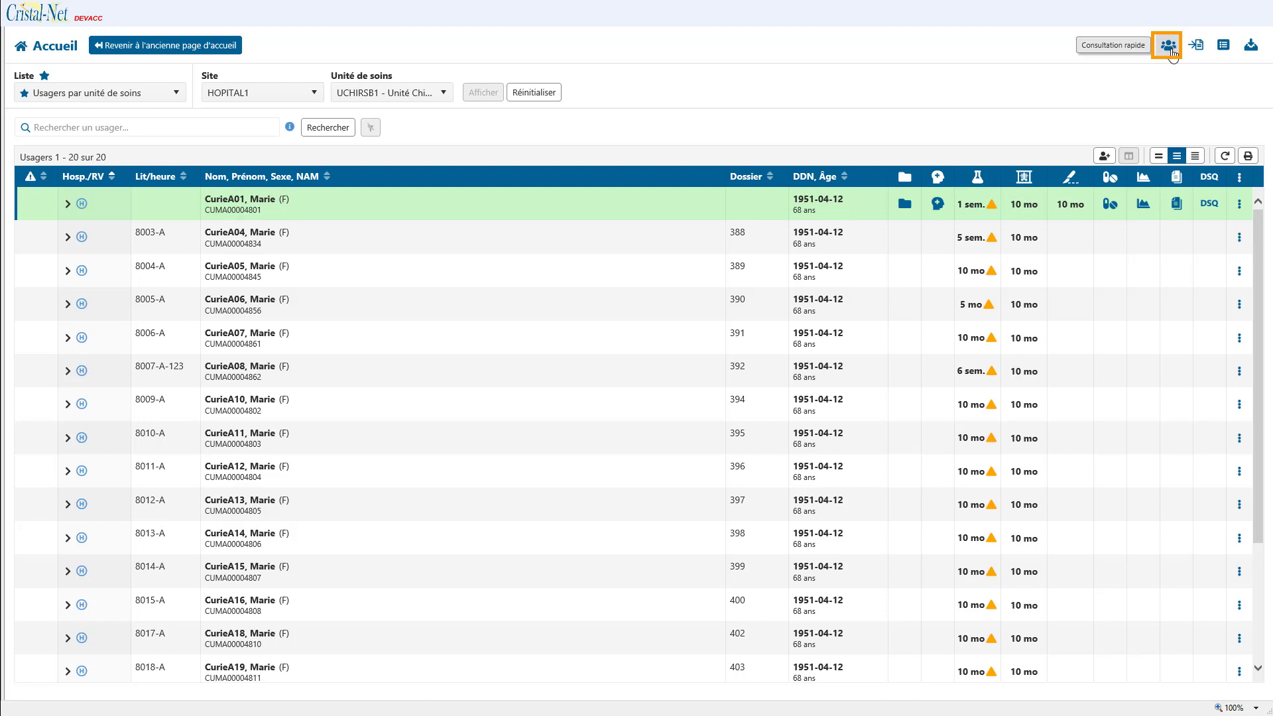
# Step: Look up file number 11 in quick consultation and open its information-access requests
pyautogui.click(1170, 50)
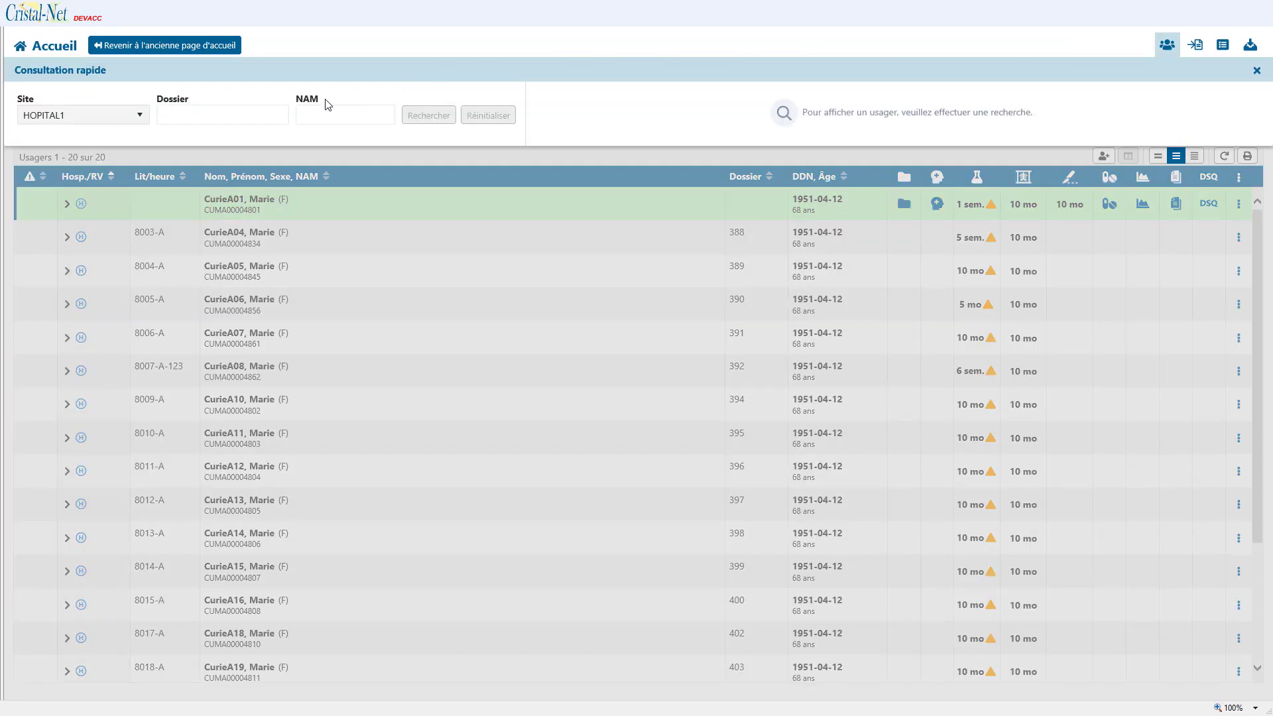
pyautogui.click(236, 115)
pyautogui.write('11')
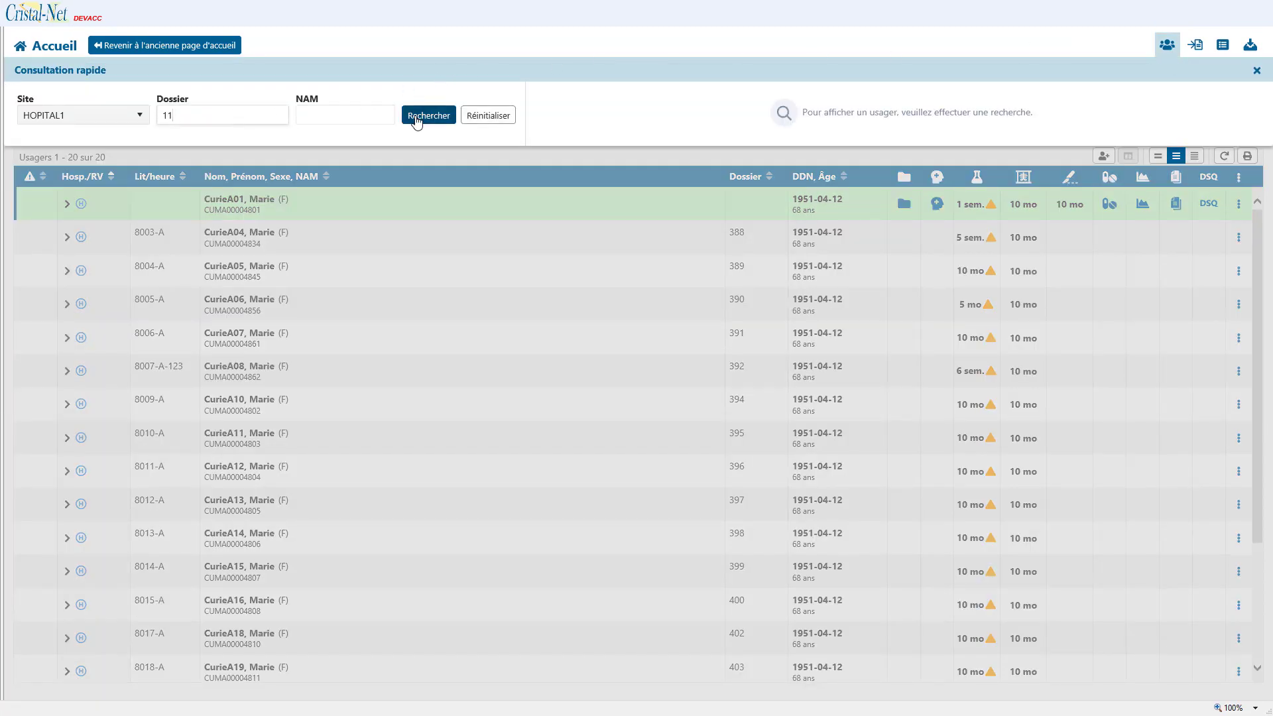
pyautogui.click(417, 121)
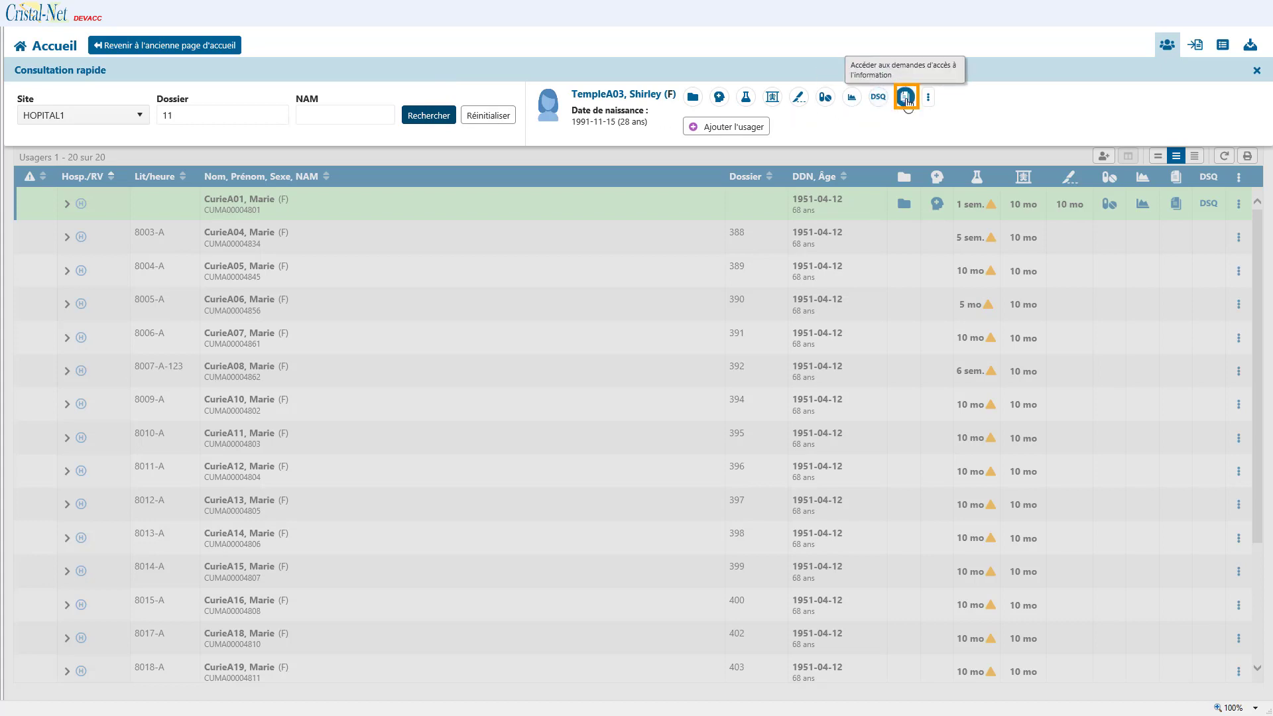
pyautogui.click(906, 97)
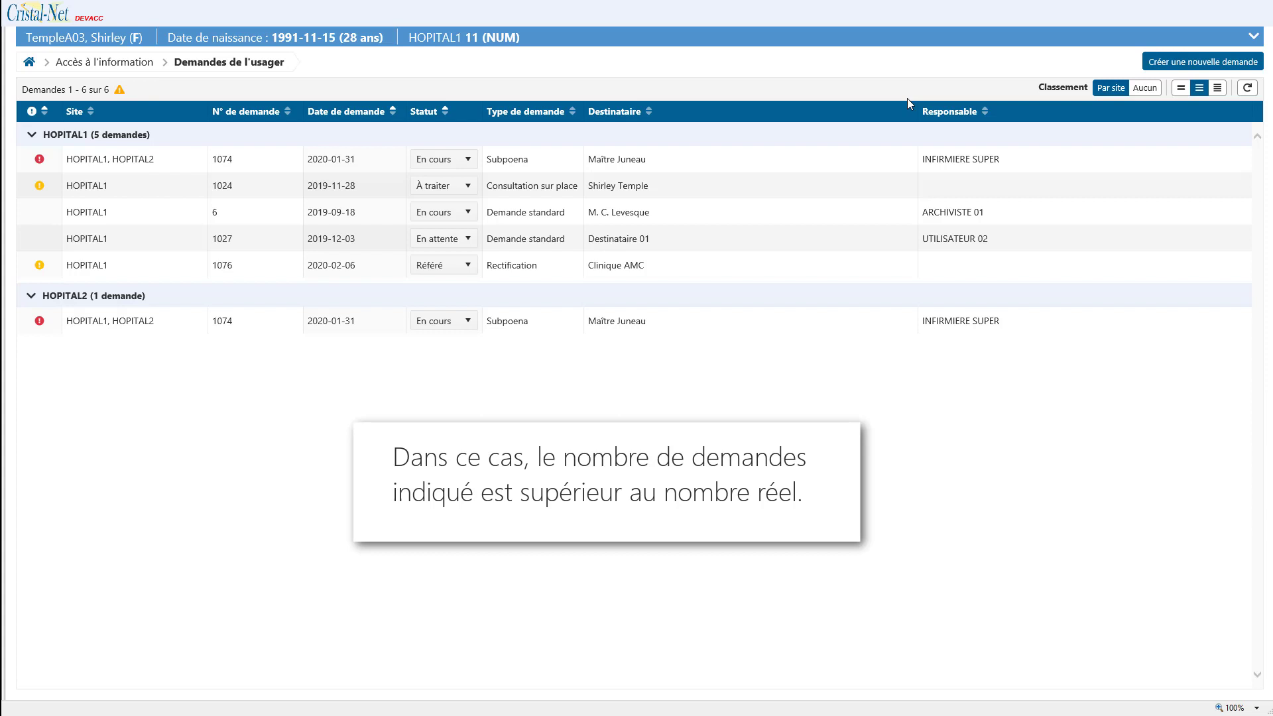
# Step: Set Classement to Aucun to list the five requests ungrouped, and select request 1074
pyautogui.click(1142, 90)
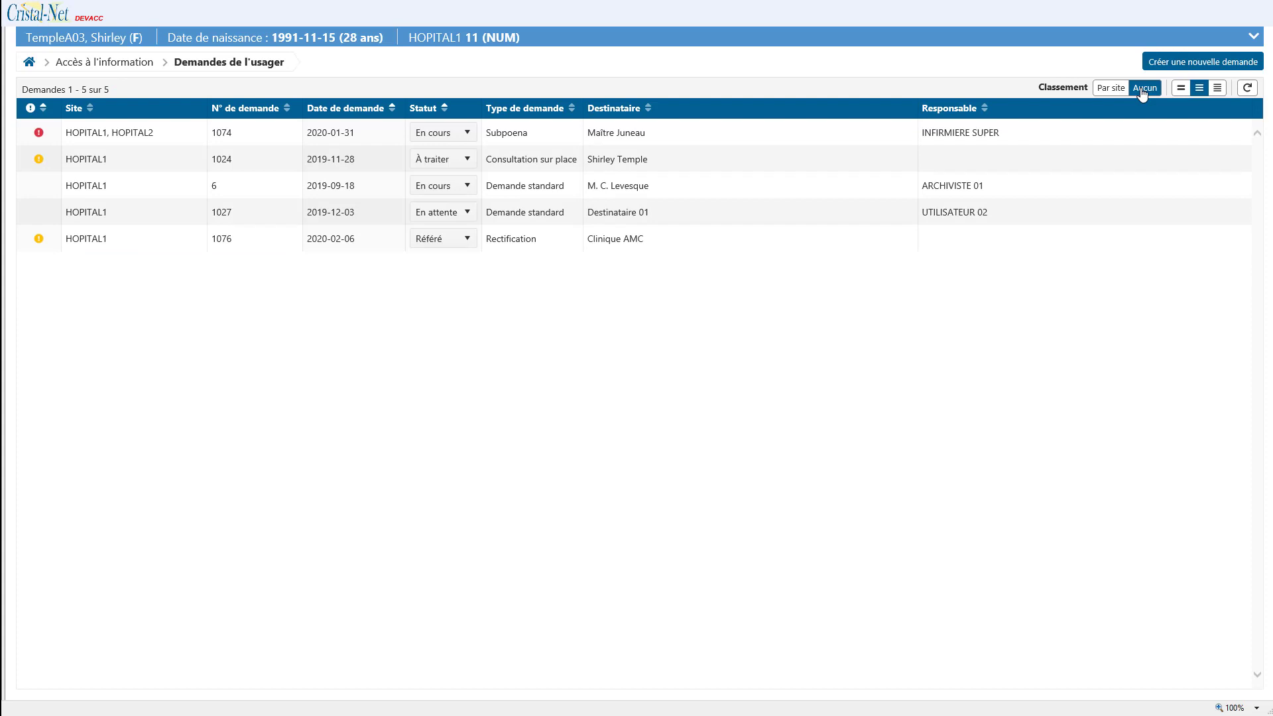
pyautogui.click(1124, 135)
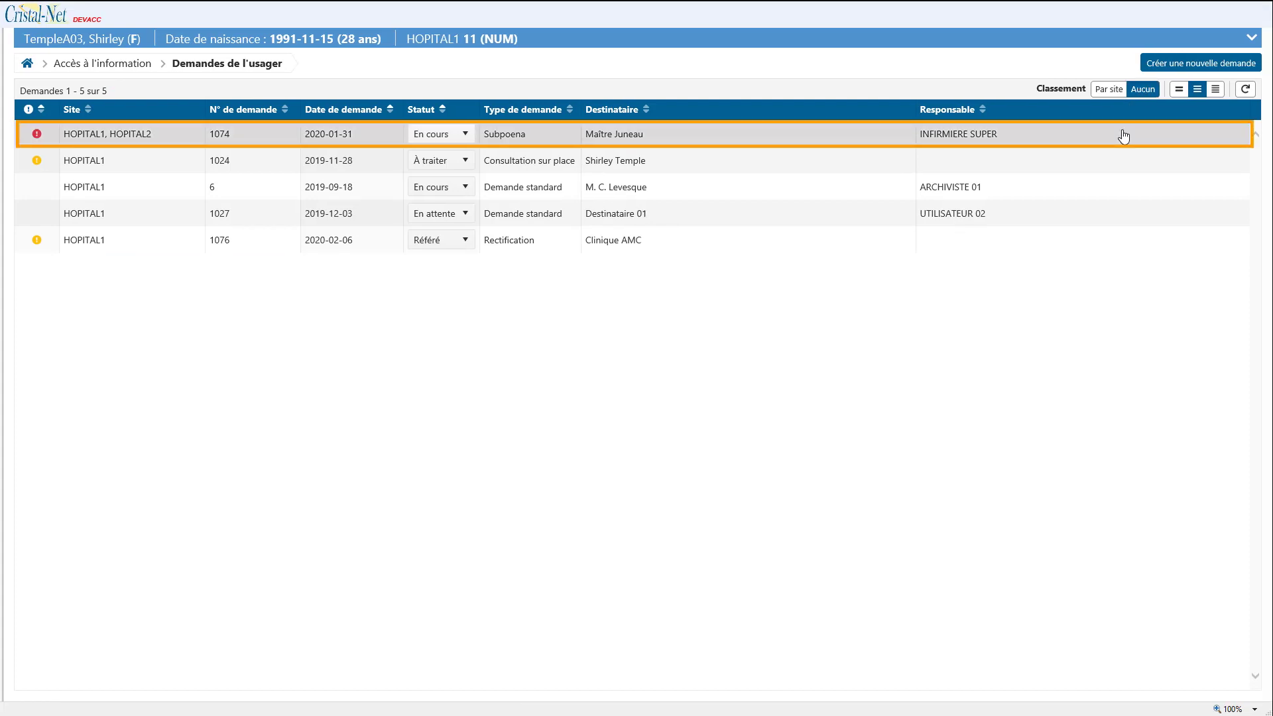
# Step: Open request 1074, show its three HOPITAL1 documents, and expand the patient's details
pyautogui.doubleClick(1123, 134)
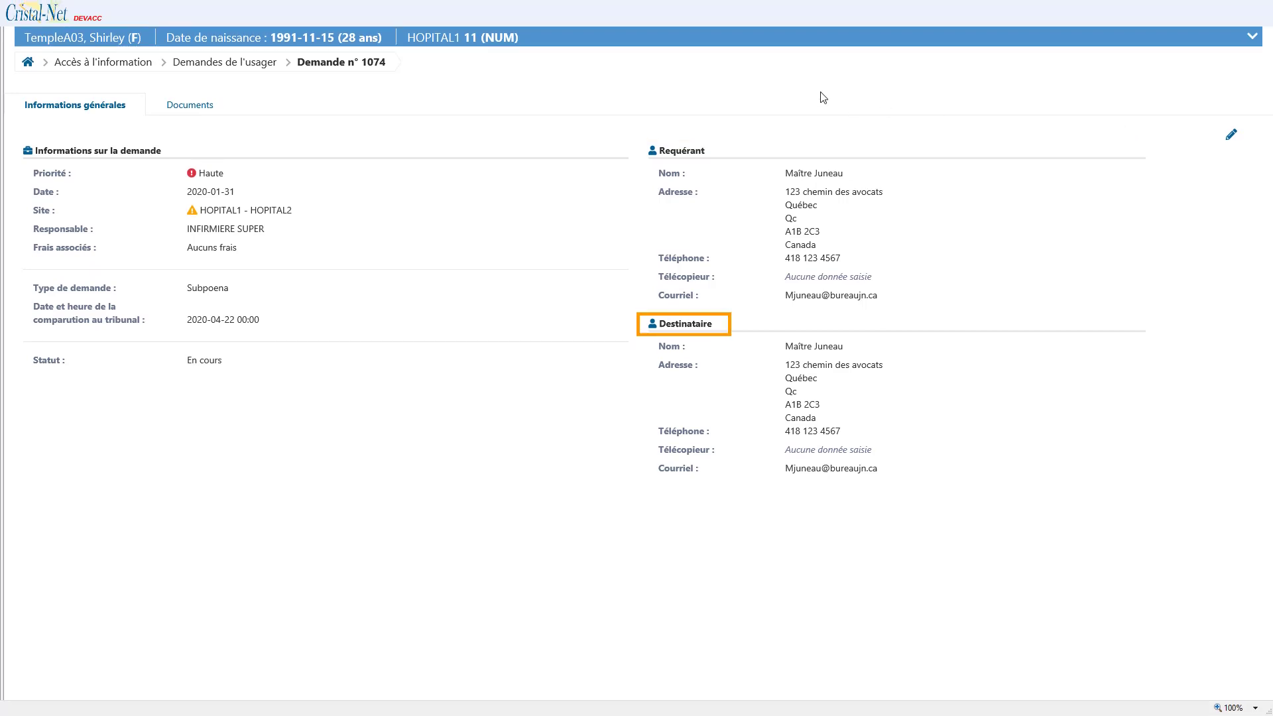
pyautogui.click(203, 108)
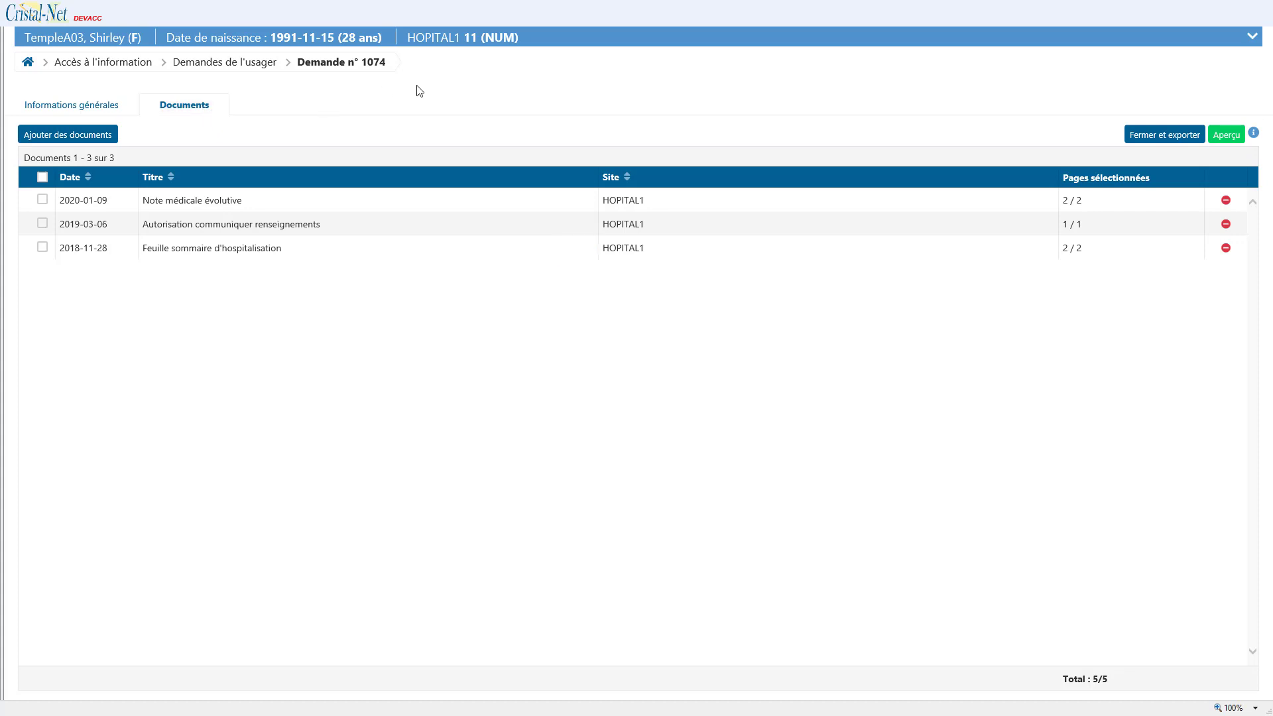
pyautogui.click(1253, 39)
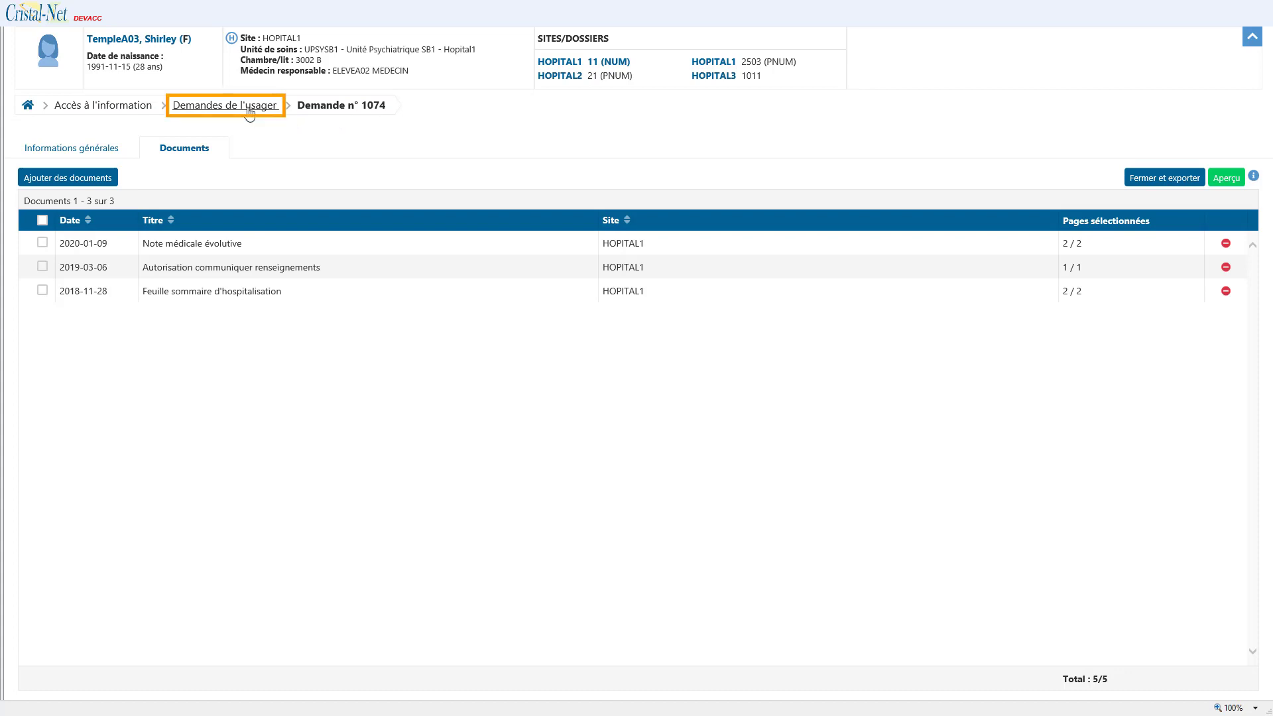
# Step: Go back through the breadcrumbs to the 16-patient Accès à l'information list and start a new request
pyautogui.click(250, 106)
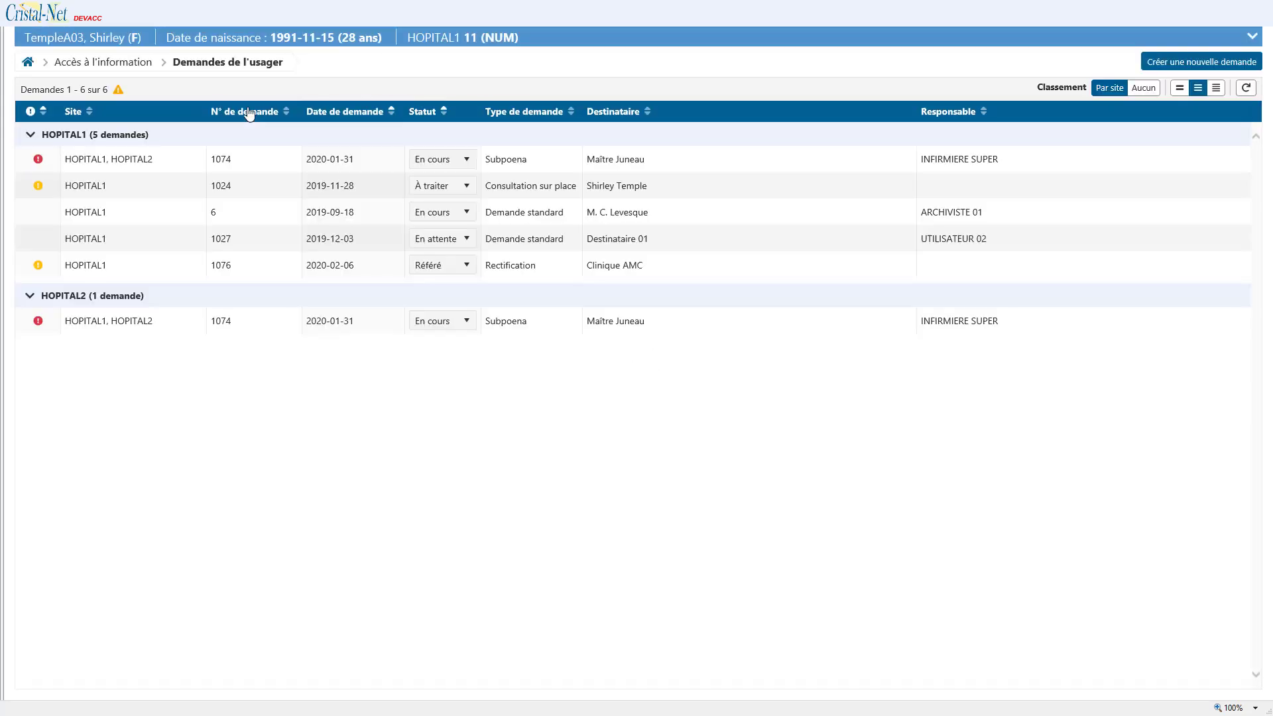
pyautogui.click(128, 65)
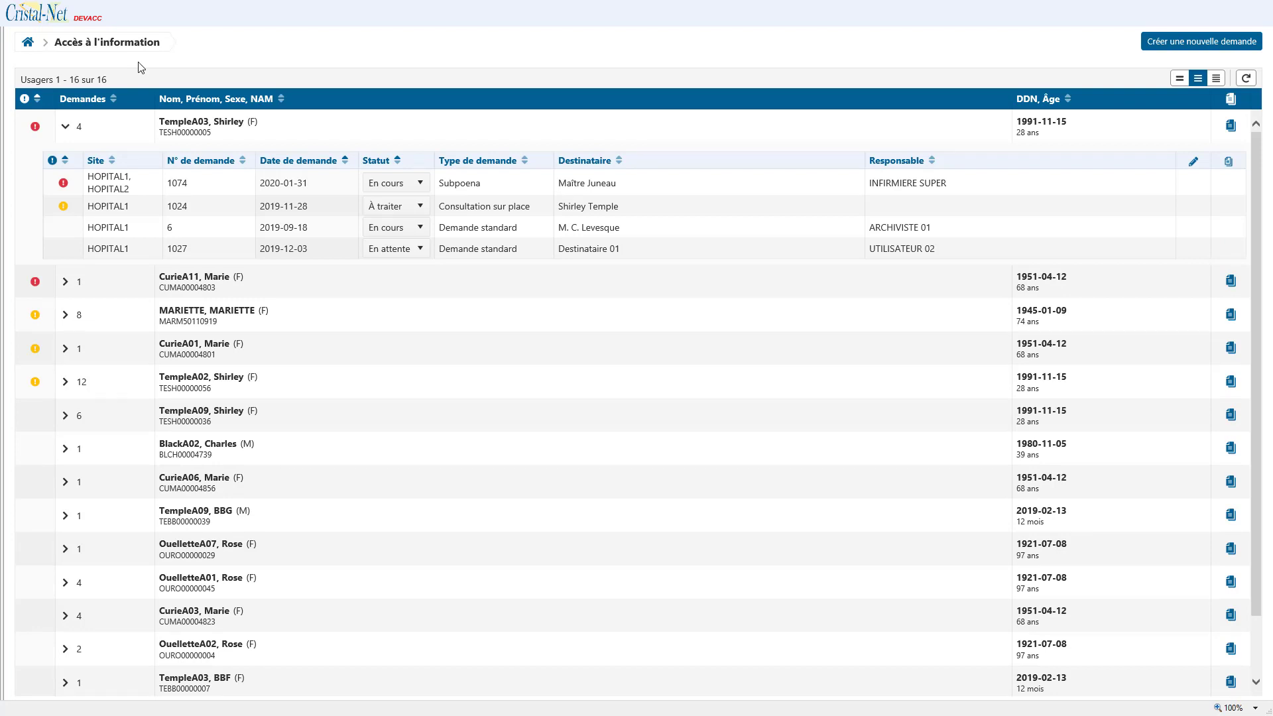
pyautogui.click(1192, 42)
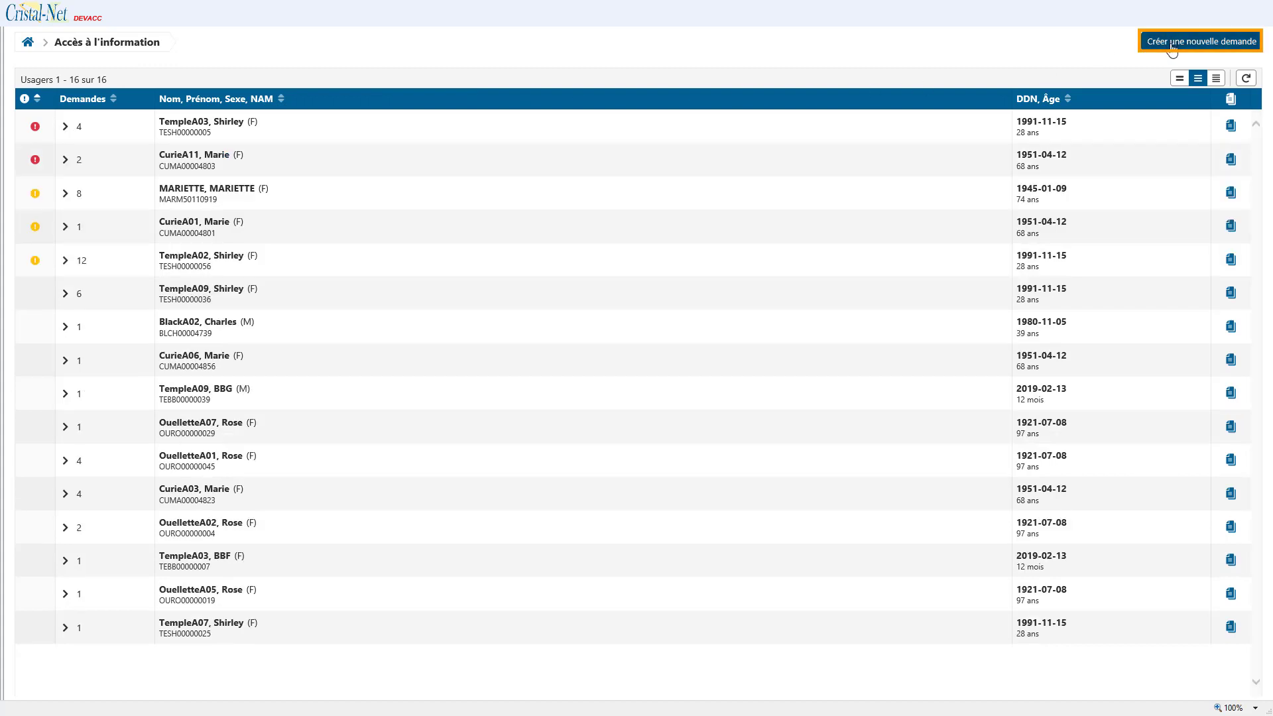
# Step: Search HOPITAL1 for file number 11 and select that patient for the new request
pyautogui.click(1170, 48)
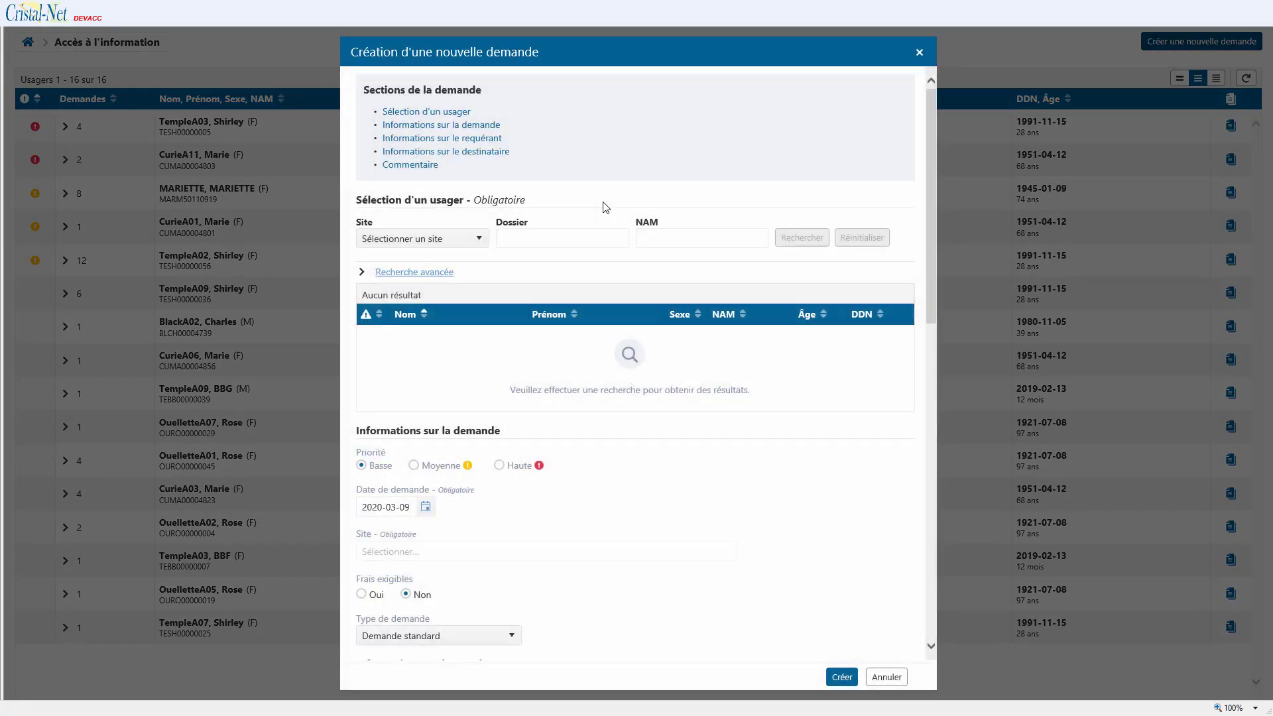
pyautogui.click(483, 240)
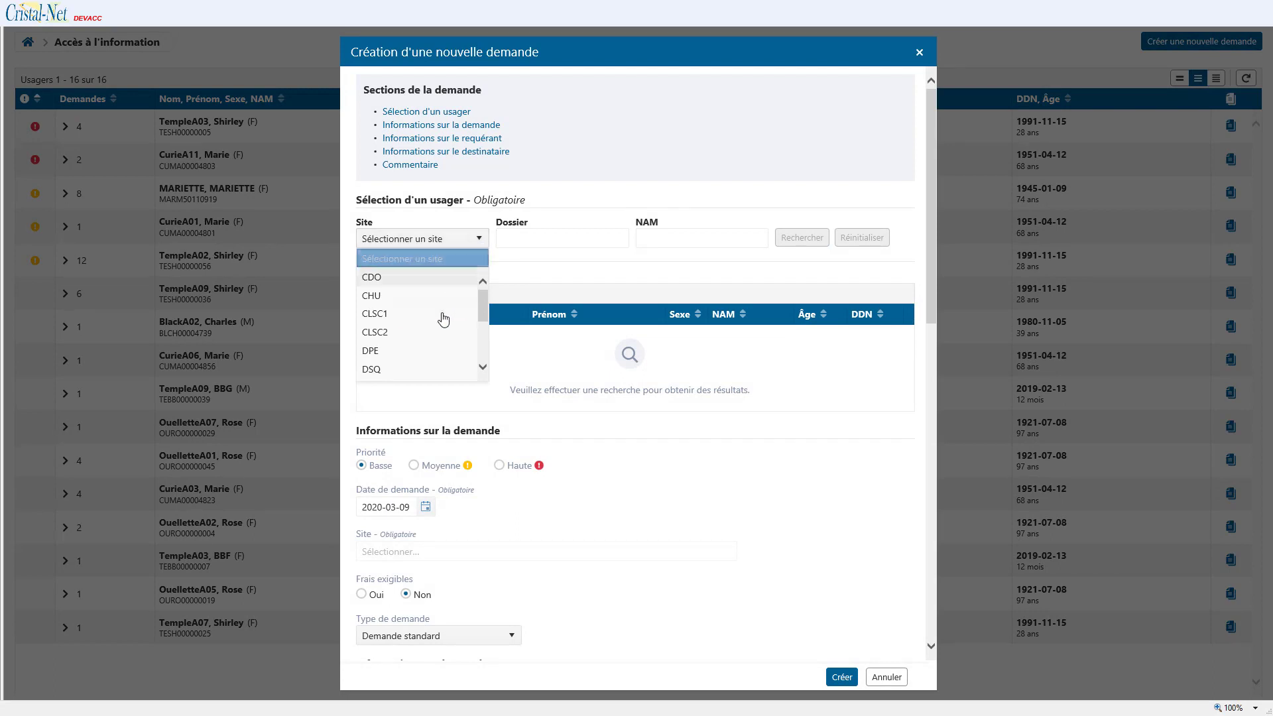
pyautogui.scroll(-1, 444, 320)
pyautogui.click(424, 369)
pyautogui.click(513, 238)
pyautogui.write('1')
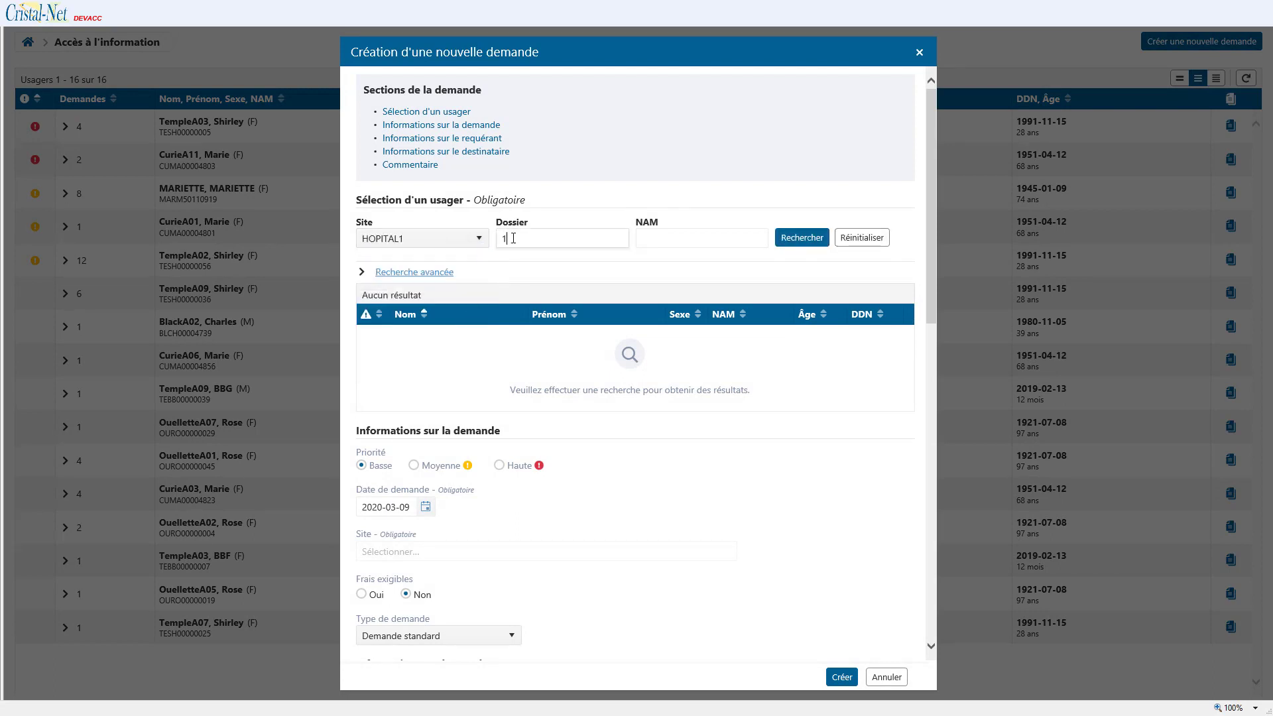
pyautogui.write('1')
pyautogui.click(783, 241)
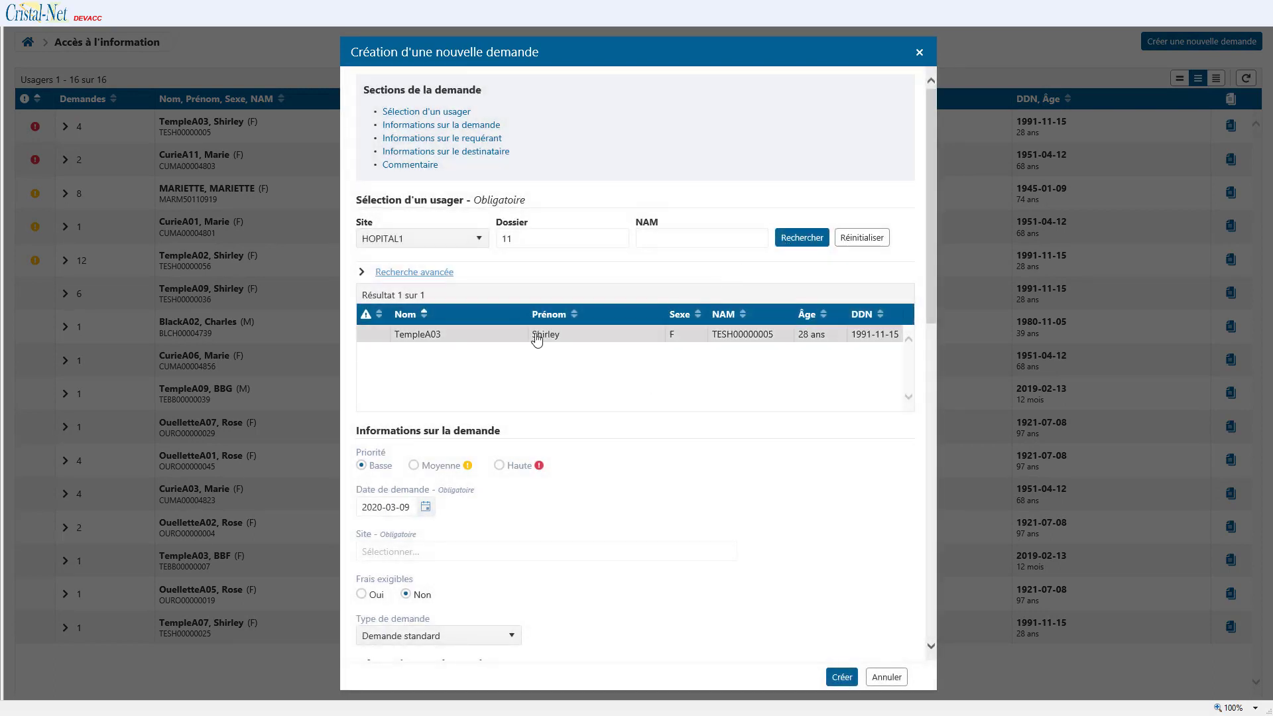
pyautogui.click(540, 339)
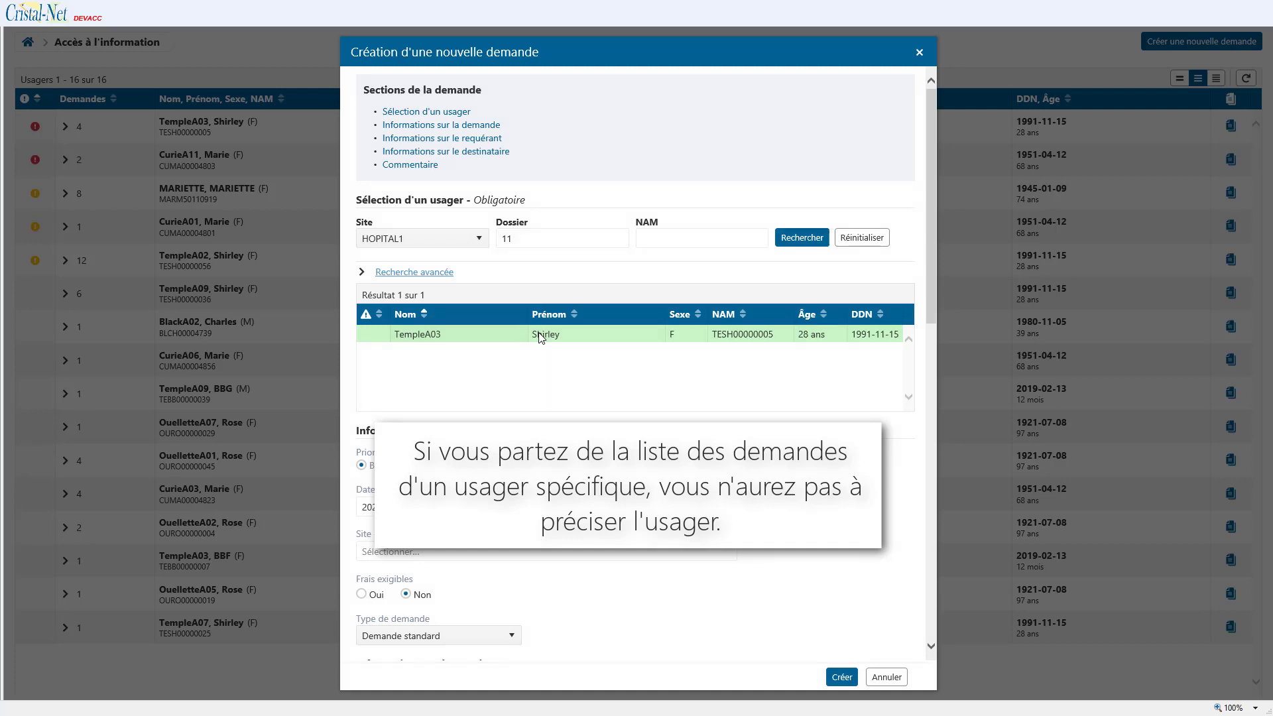
# Step: Set priority Moyenne, request date 2020-03-06, and sites HOPITAL1 and HOPITAL2
pyautogui.scroll(-1, 537, 384)
pyautogui.click(415, 376)
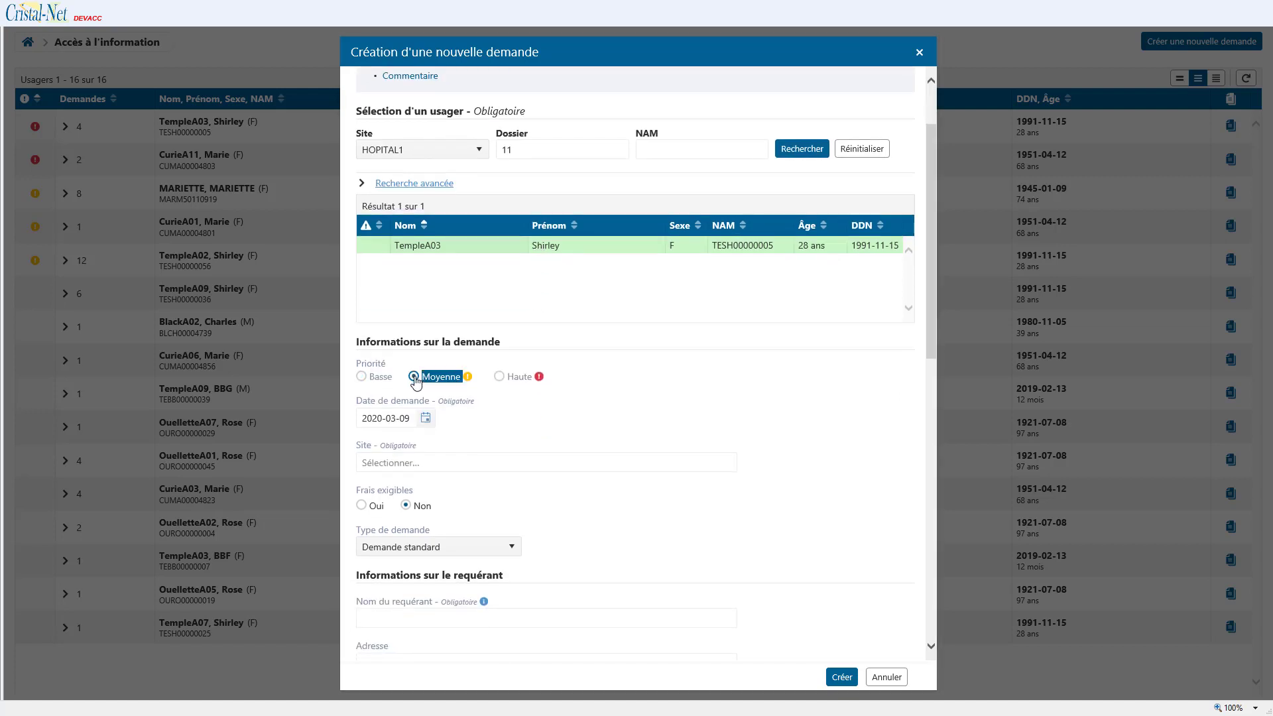
pyautogui.click(426, 418)
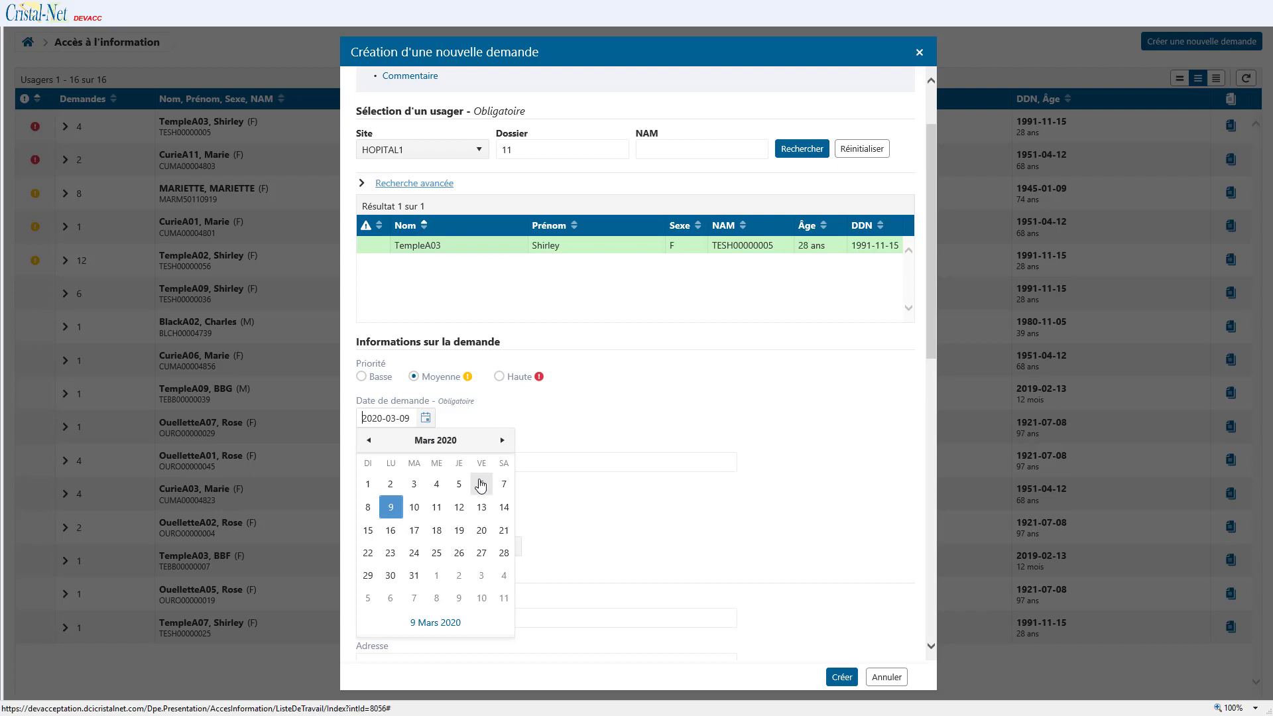
pyautogui.click(481, 485)
pyautogui.click(475, 463)
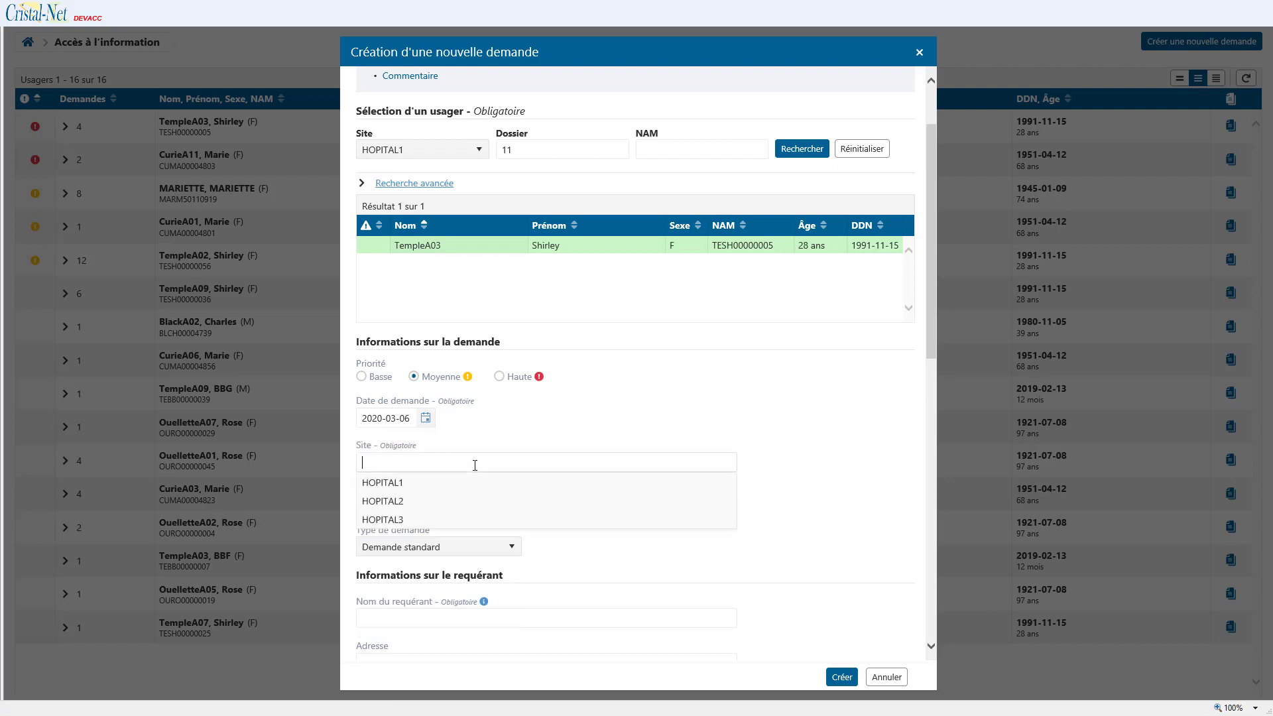
pyautogui.click(446, 490)
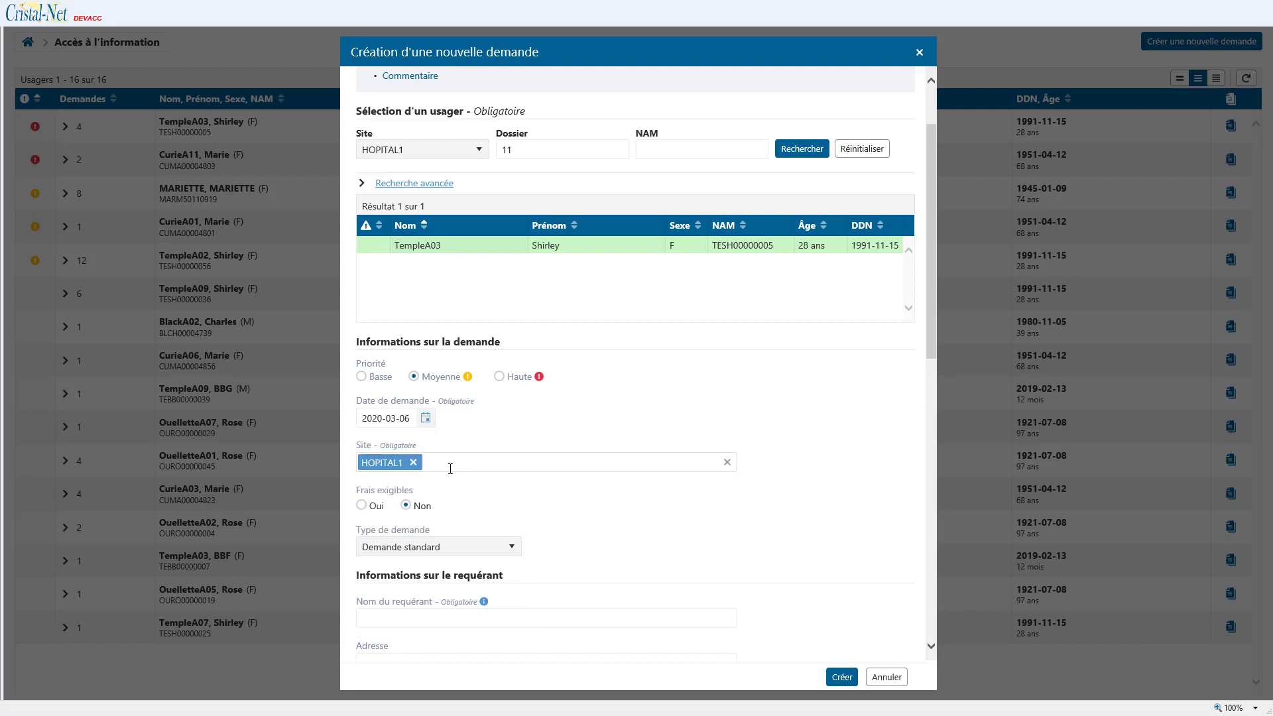
pyautogui.click(449, 463)
pyautogui.click(458, 502)
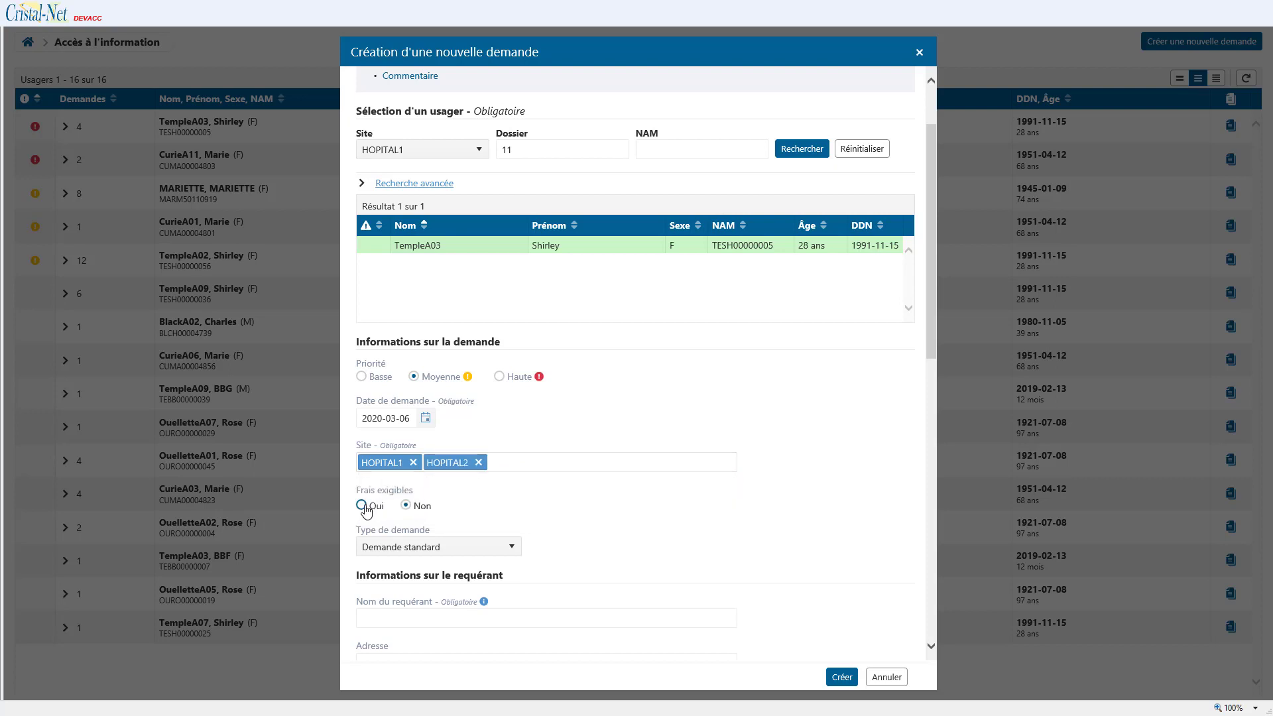
# Step: Mark the request as having fees of 50,00 $
pyautogui.click(364, 506)
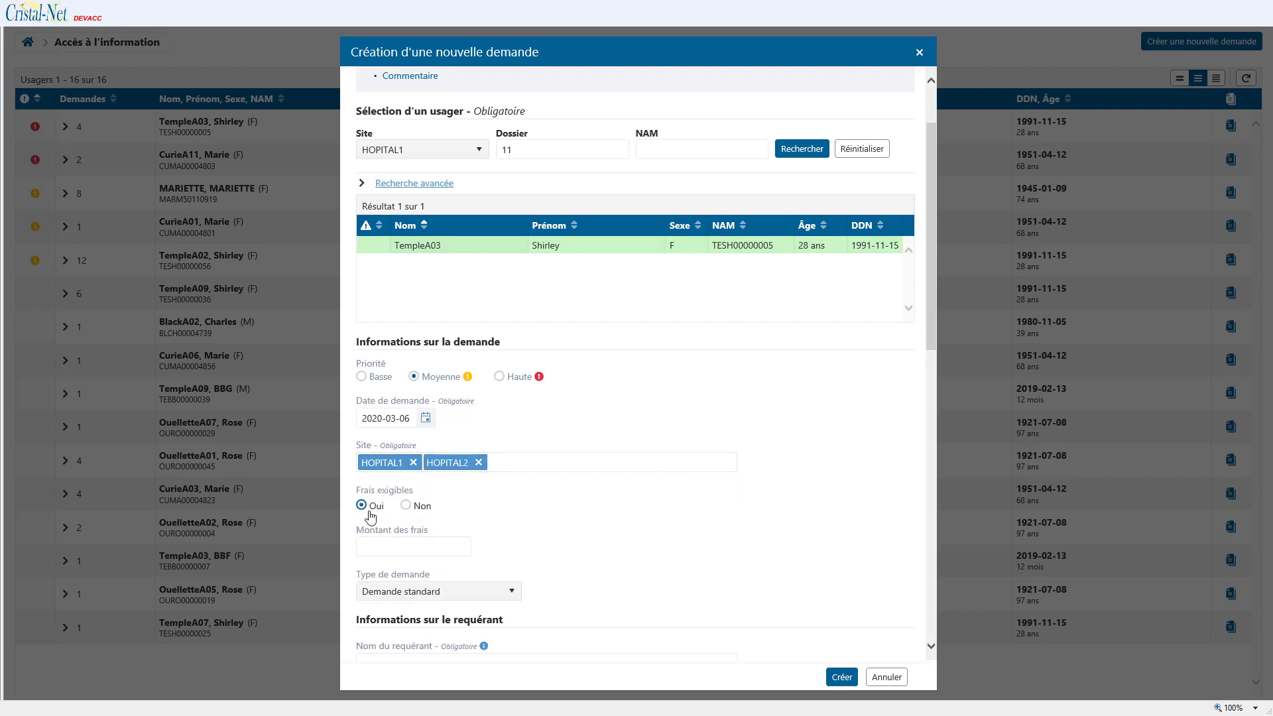
pyautogui.click(380, 545)
pyautogui.write('50')
pyautogui.click(499, 548)
# Step: Make it a Consultation sur place scheduled for 2020-03-13 at 13:00
pyautogui.click(511, 594)
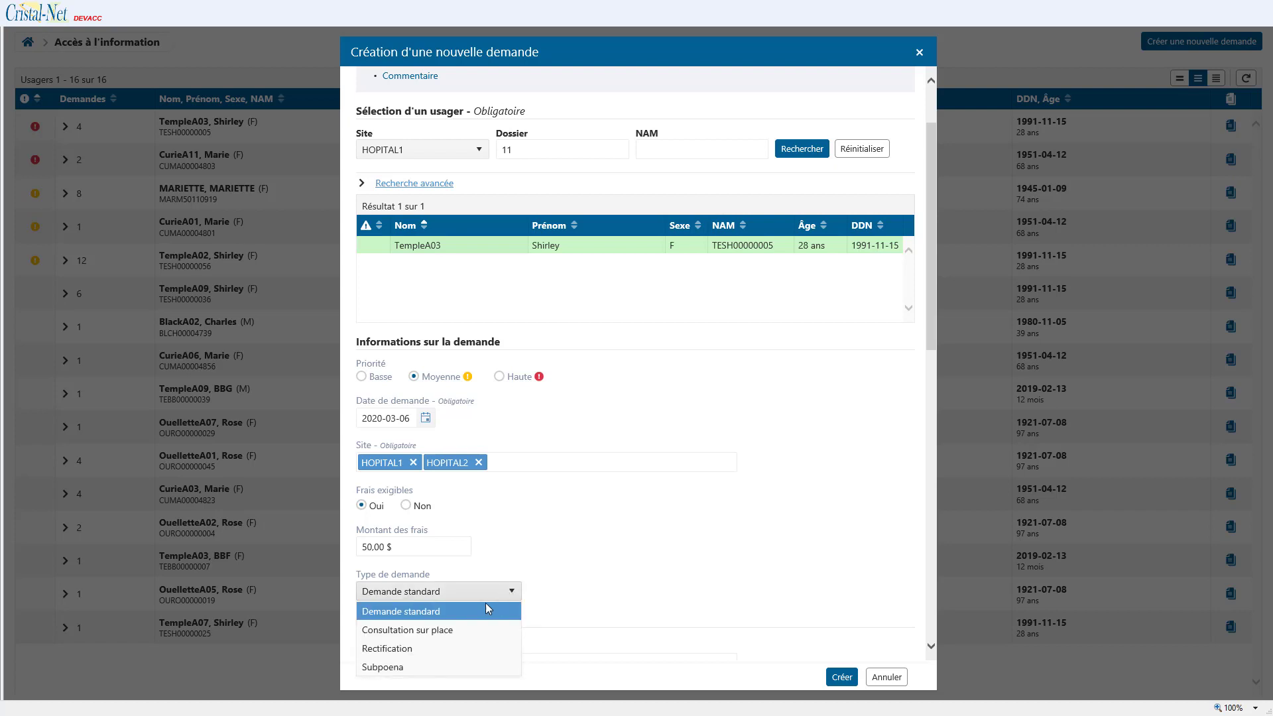
pyautogui.click(498, 630)
pyautogui.scroll(-3, 526, 602)
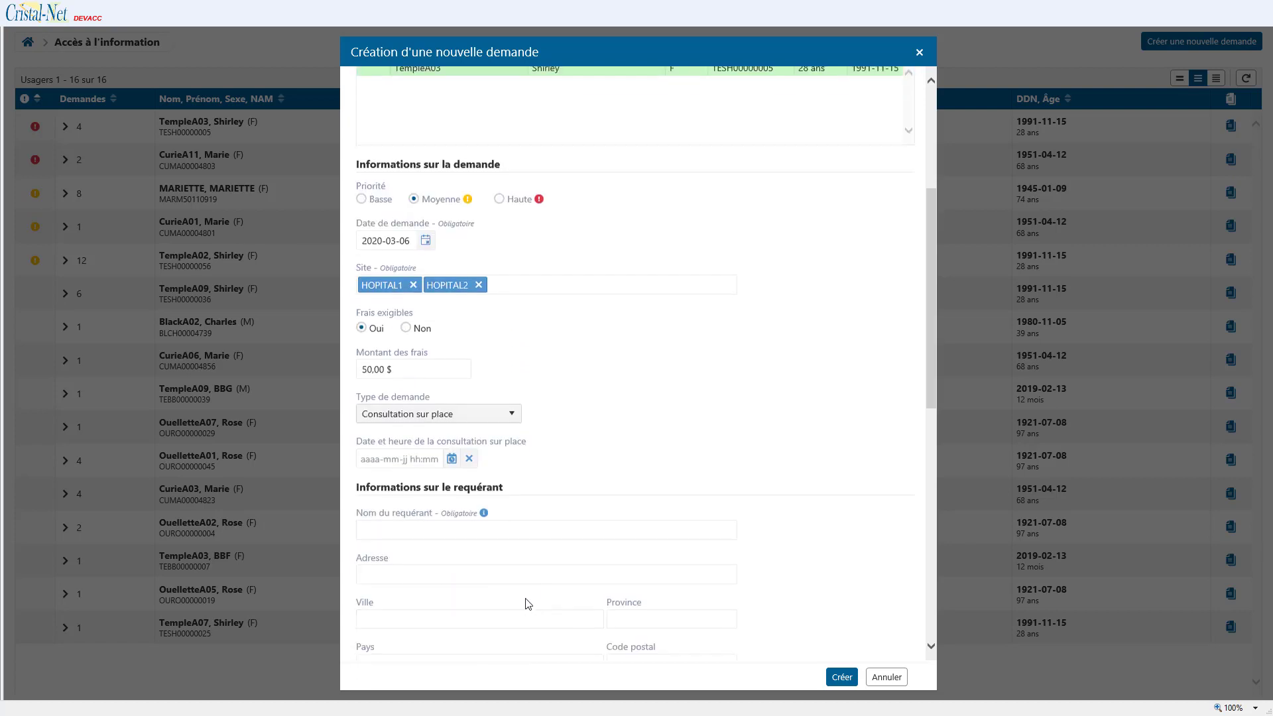
pyautogui.click(439, 462)
pyautogui.click(470, 353)
pyautogui.moveTo(598, 314); pyautogui.dragTo(598, 349)
pyautogui.click(553, 376)
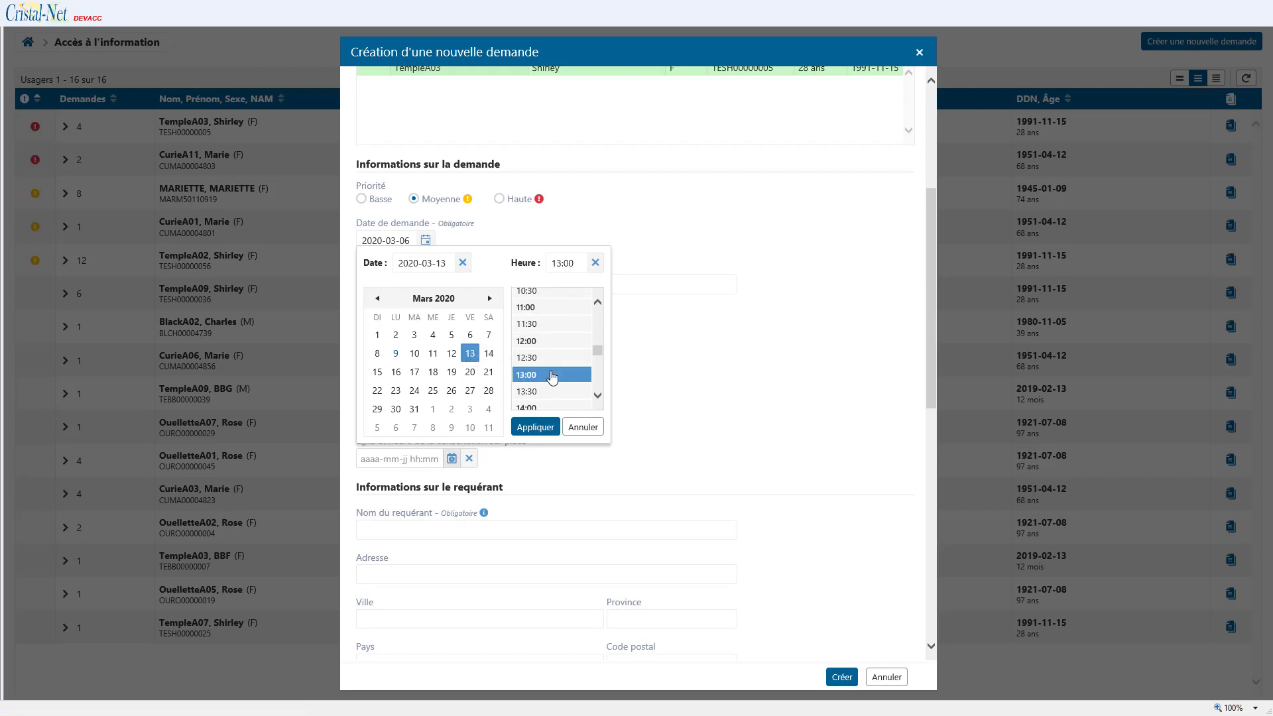
pyautogui.click(535, 427)
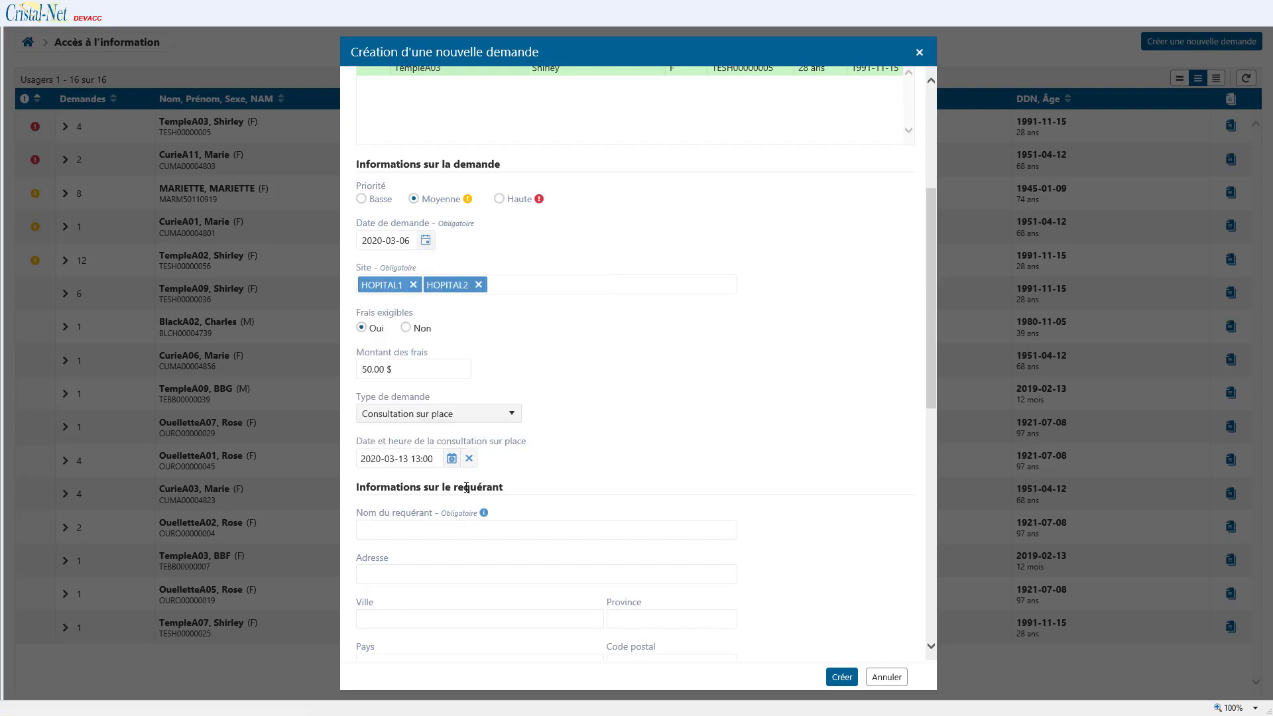
# Step: Enter the requester's full name and postal address, including city, province, country and postal code
pyautogui.click(467, 530)
pyautogui.write('Shirley Temple')
pyautogui.click(382, 575)
pyautogui.write('123 rue des V')
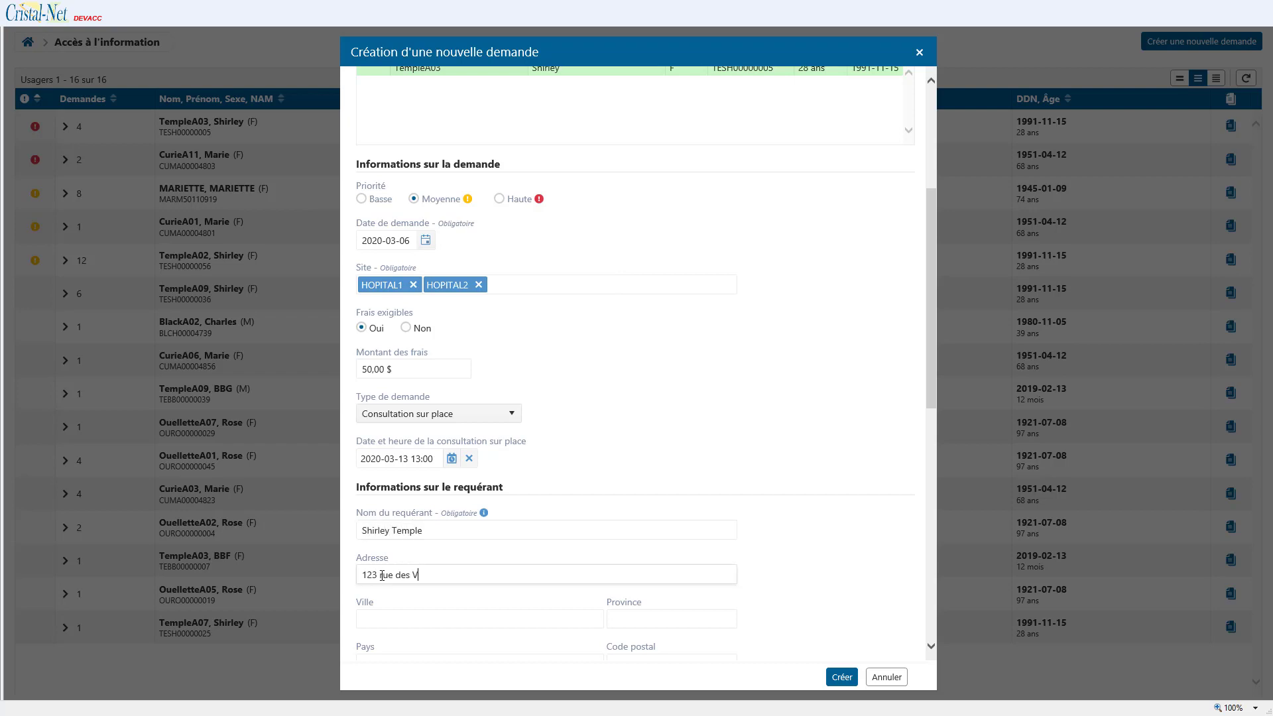
pyautogui.write('edettes\tQuébec\tQc')
pyautogui.scroll(-3, 548, 504)
pyautogui.write('Canada\tG1B 2F4')
# Step: Add the requester's phone number and e-mail, and make the recipient the same as the requester
pyautogui.click(449, 535)
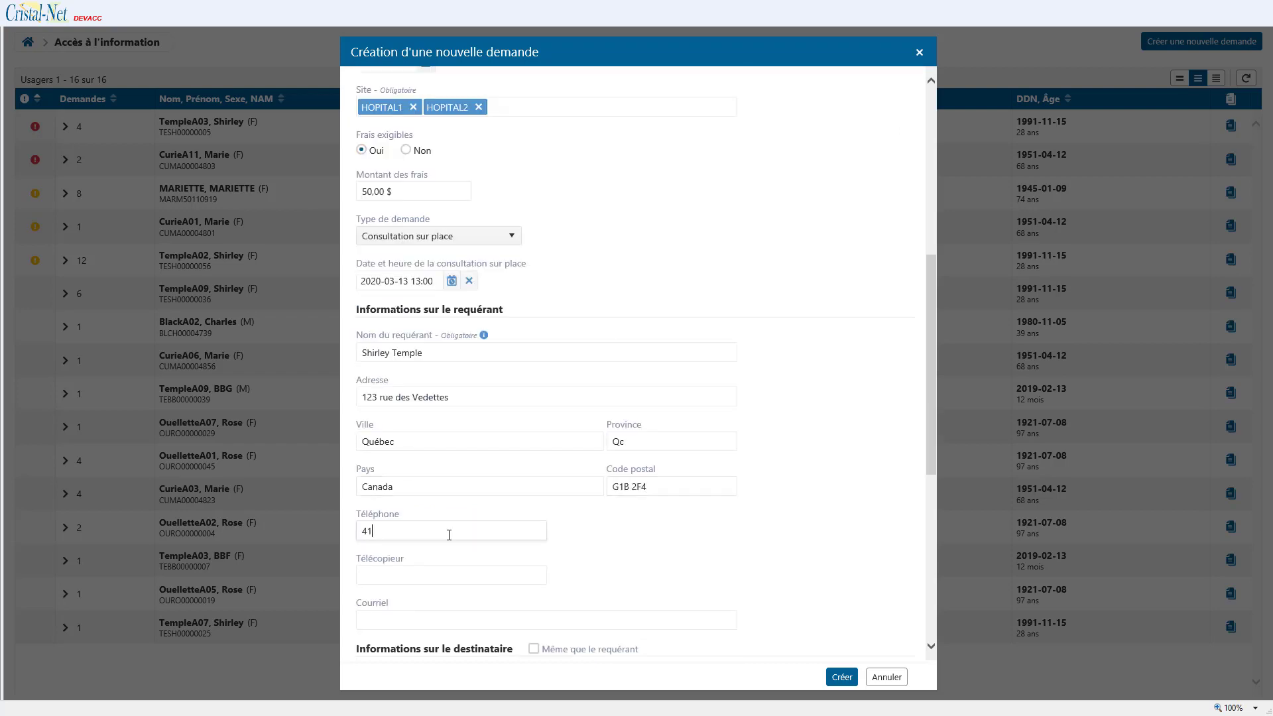
pyautogui.click(386, 620)
pyautogui.scroll(-3, 386, 617)
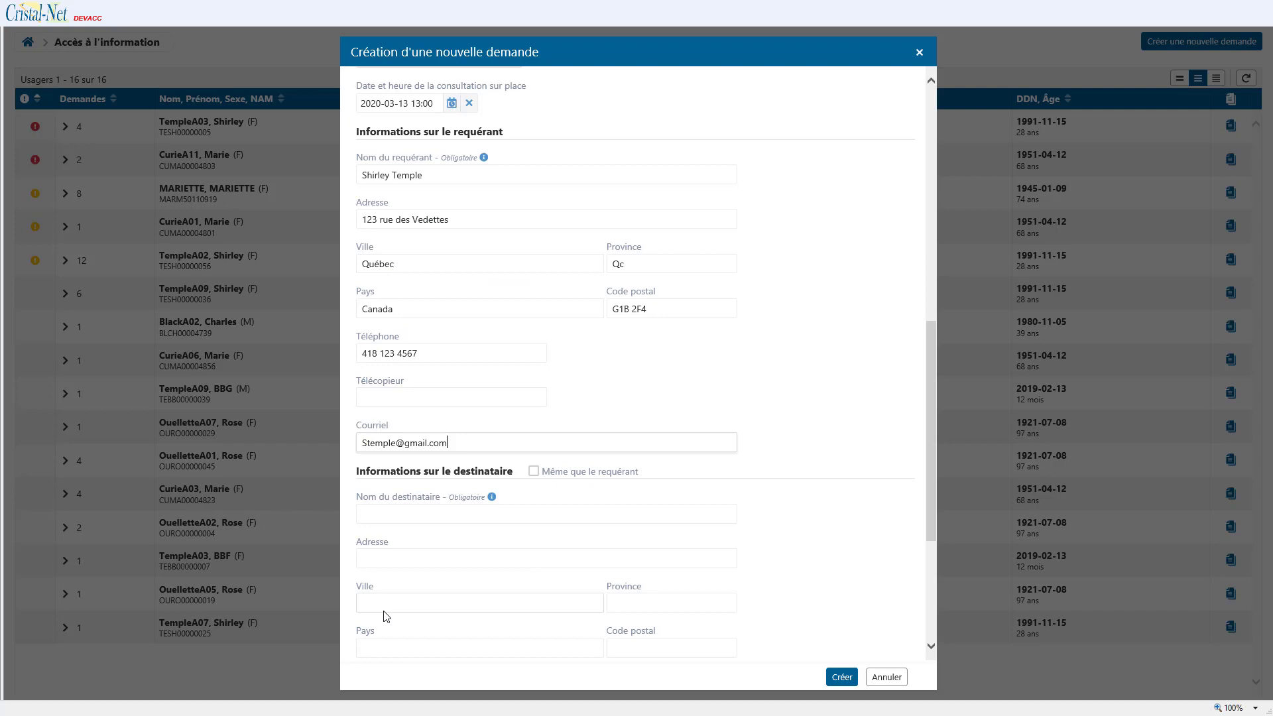
pyautogui.scroll(-2, 386, 617)
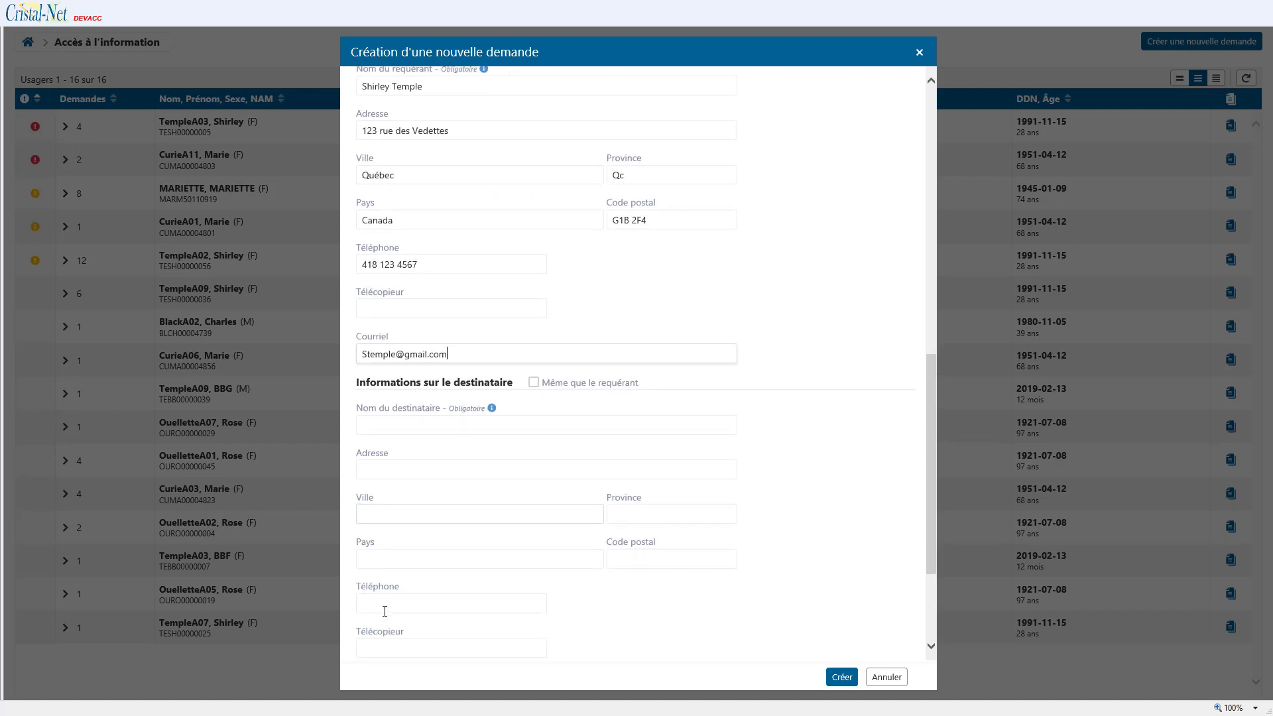
pyautogui.scroll(-2, 385, 611)
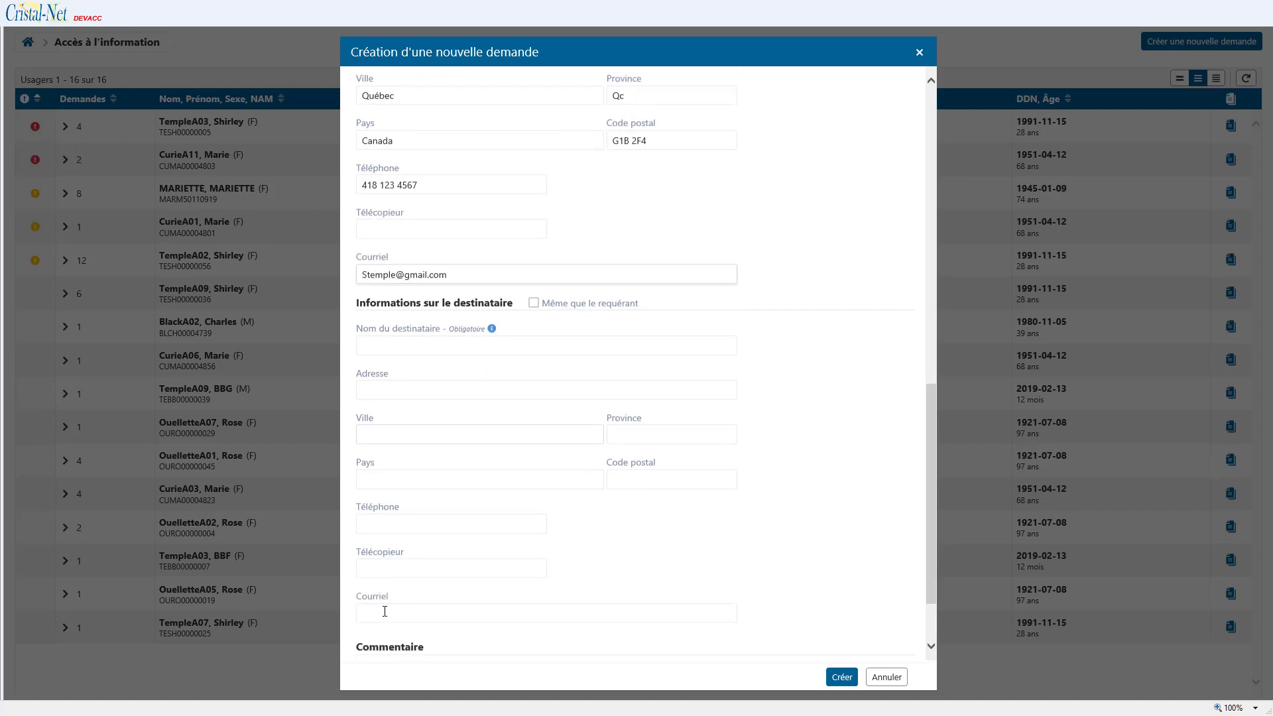
pyautogui.click(535, 295)
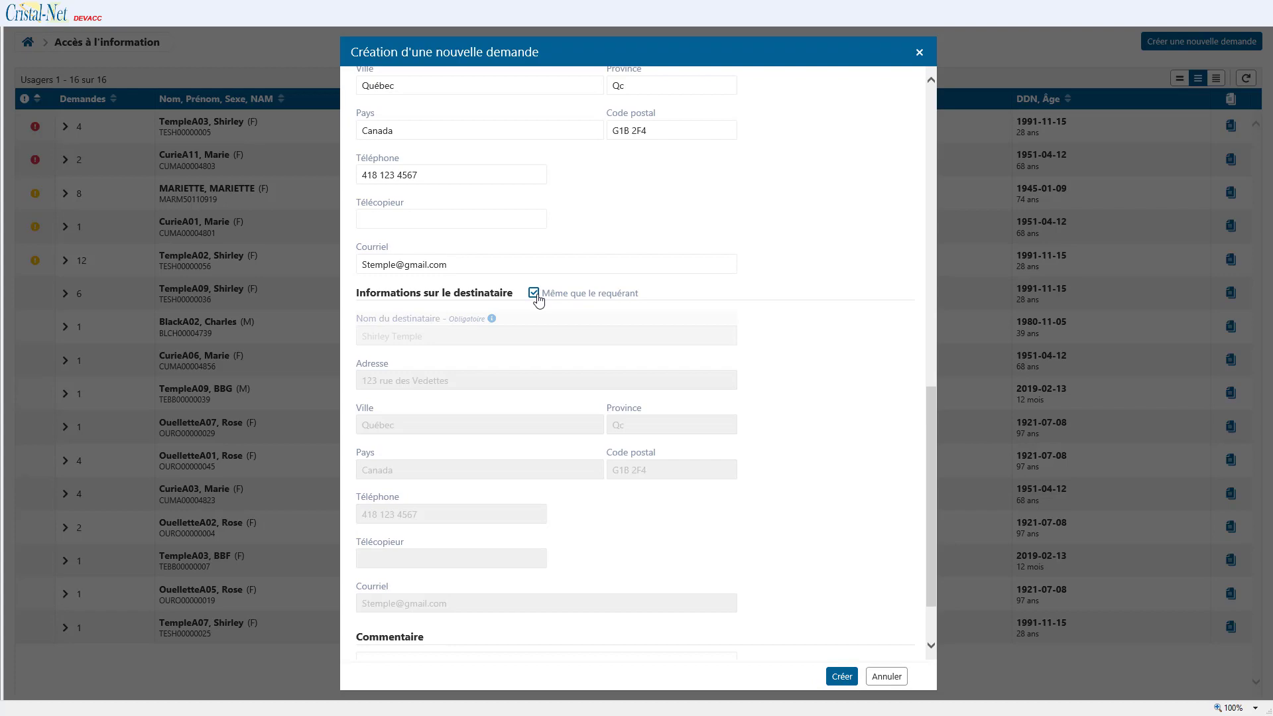
# Step: Create the request, then open the new request 1079 from the patient's list
pyautogui.click(841, 678)
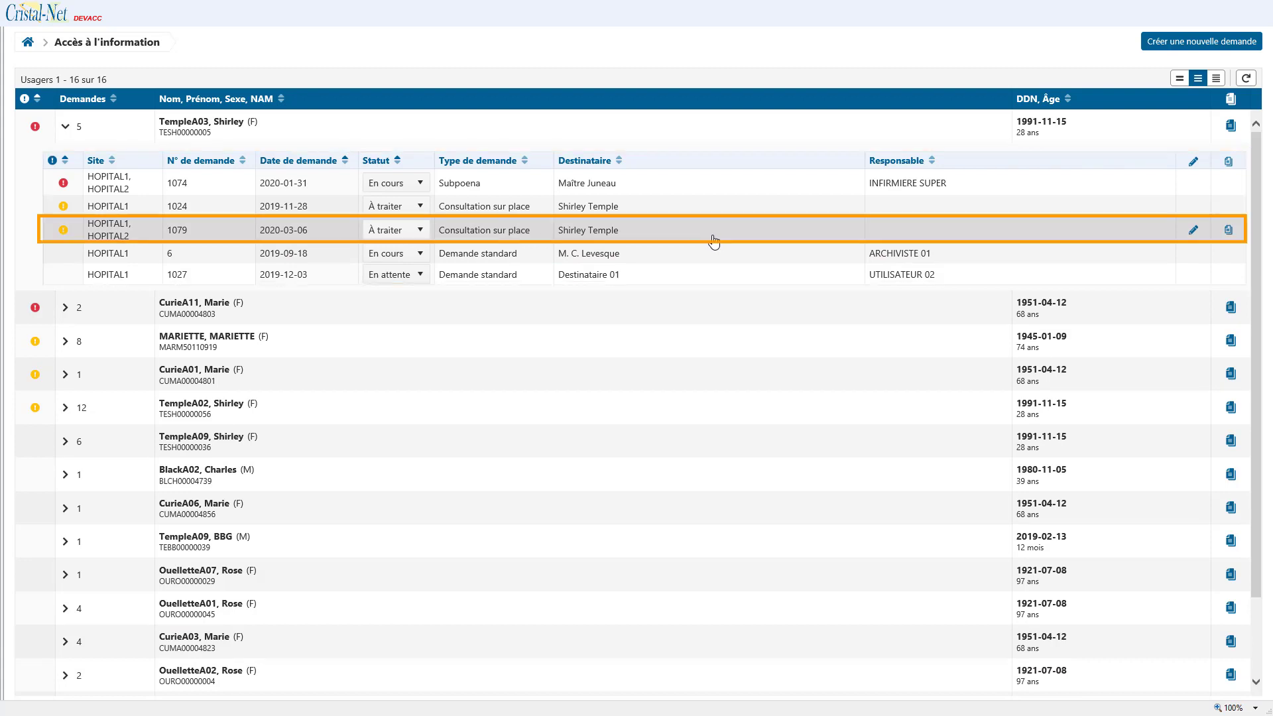
pyautogui.click(713, 241)
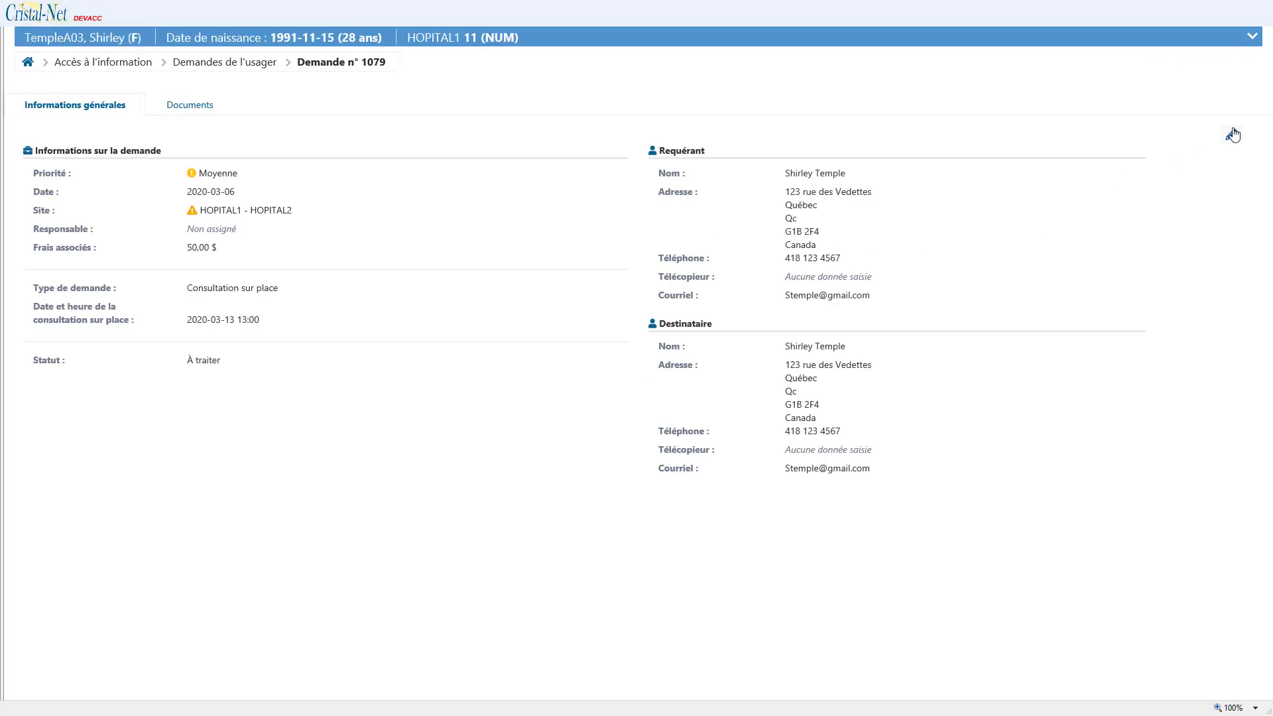
# Step: Edit request 1079, change its status to En cours, and save
pyautogui.click(1232, 135)
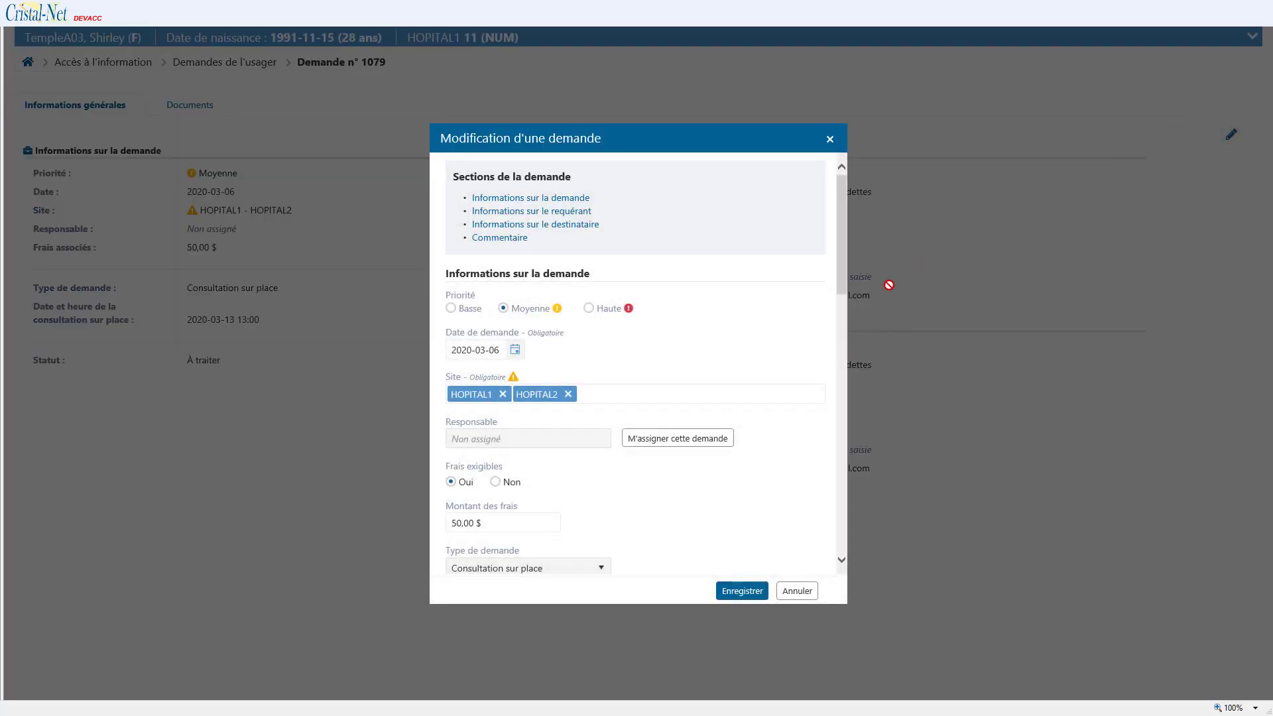
pyautogui.moveTo(845, 283); pyautogui.dragTo(846, 336)
pyautogui.click(601, 501)
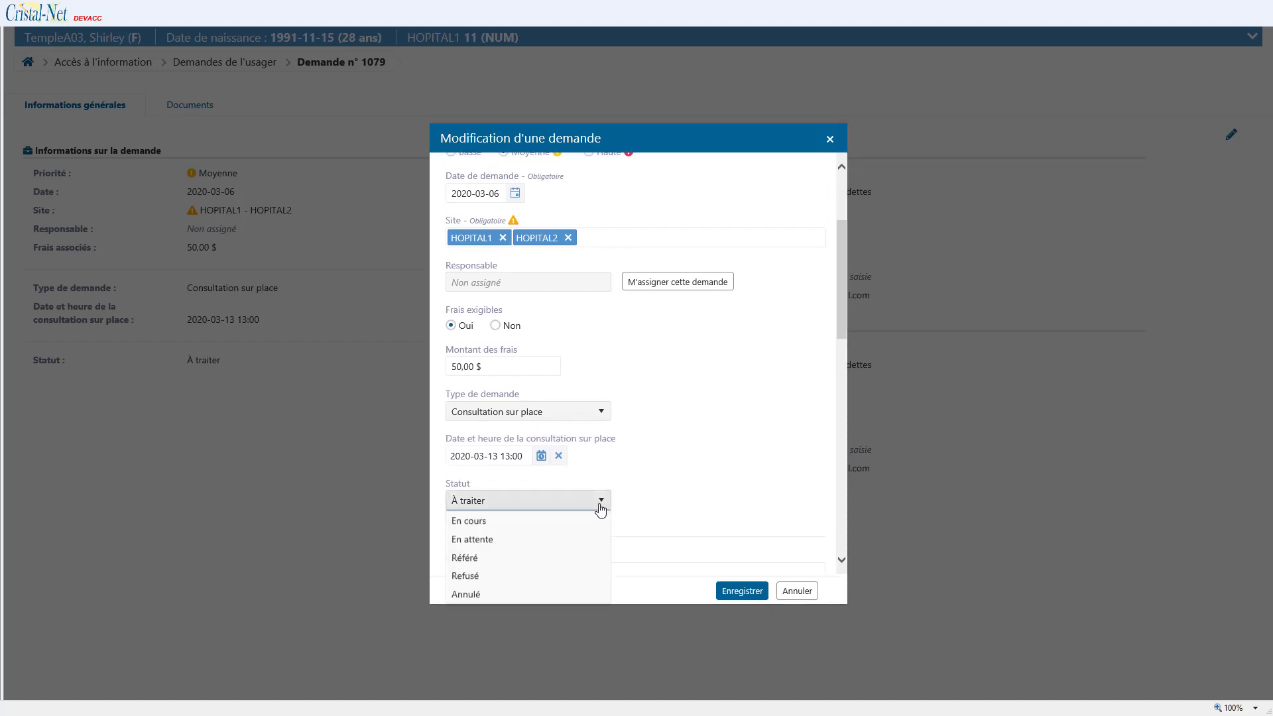
pyautogui.click(582, 539)
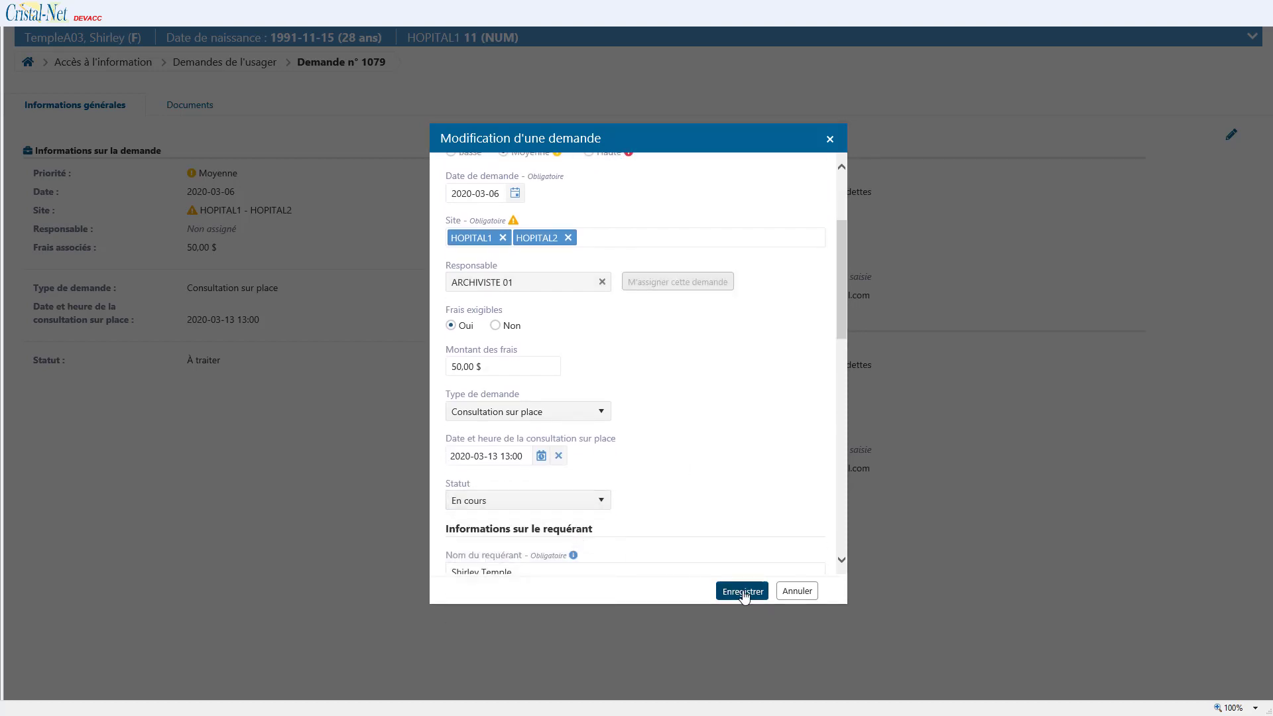
pyautogui.click(743, 592)
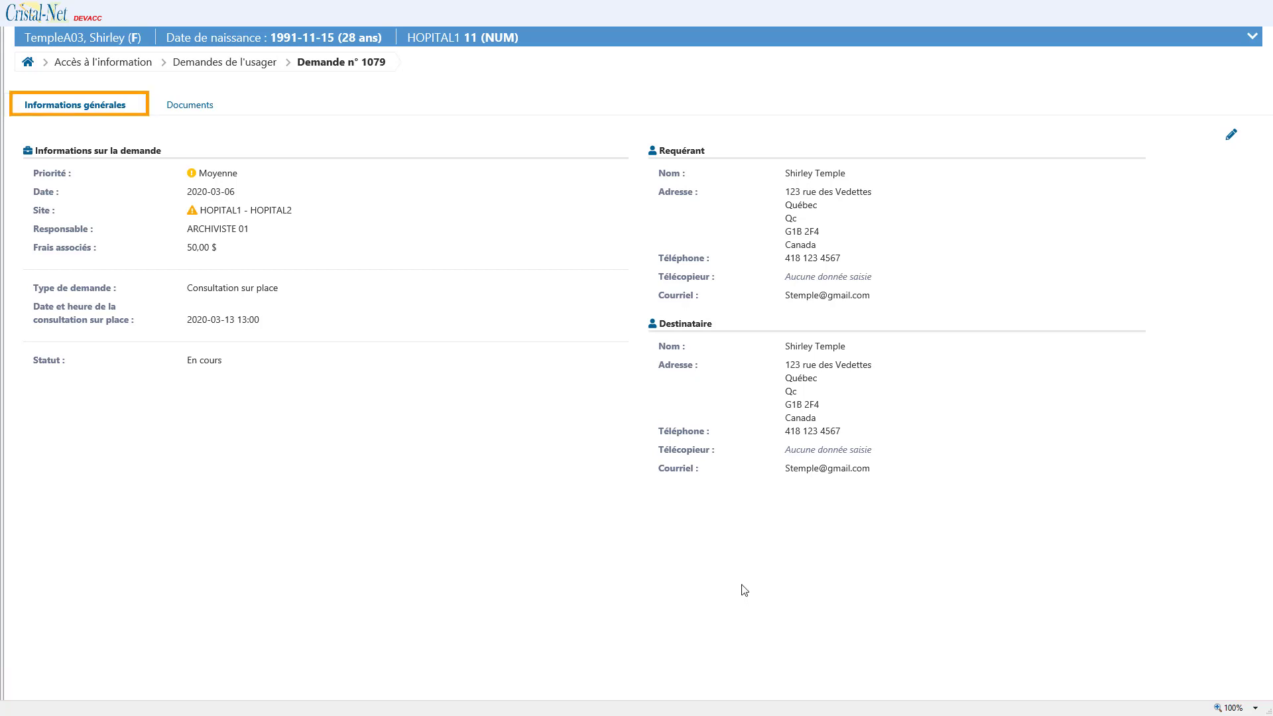
# Step: In the Documents tab, queue the 2018-11-28 Consultation médicale for adding
pyautogui.click(206, 111)
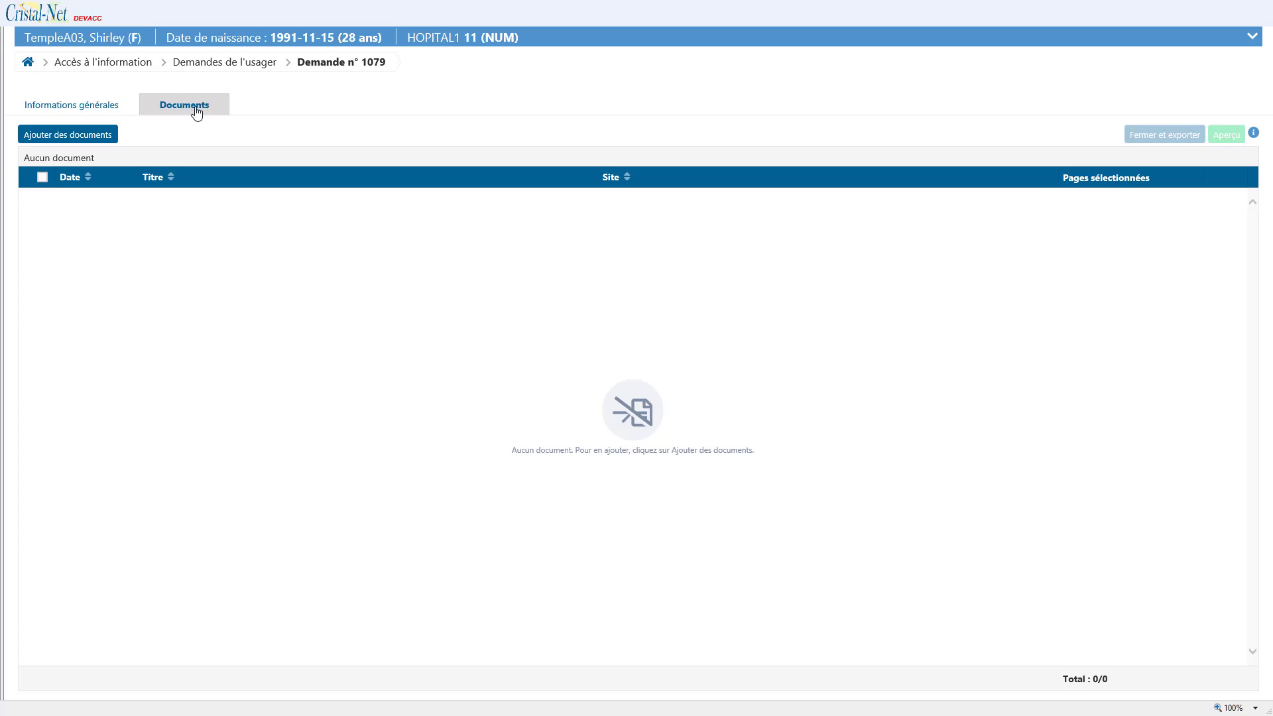
pyautogui.click(96, 140)
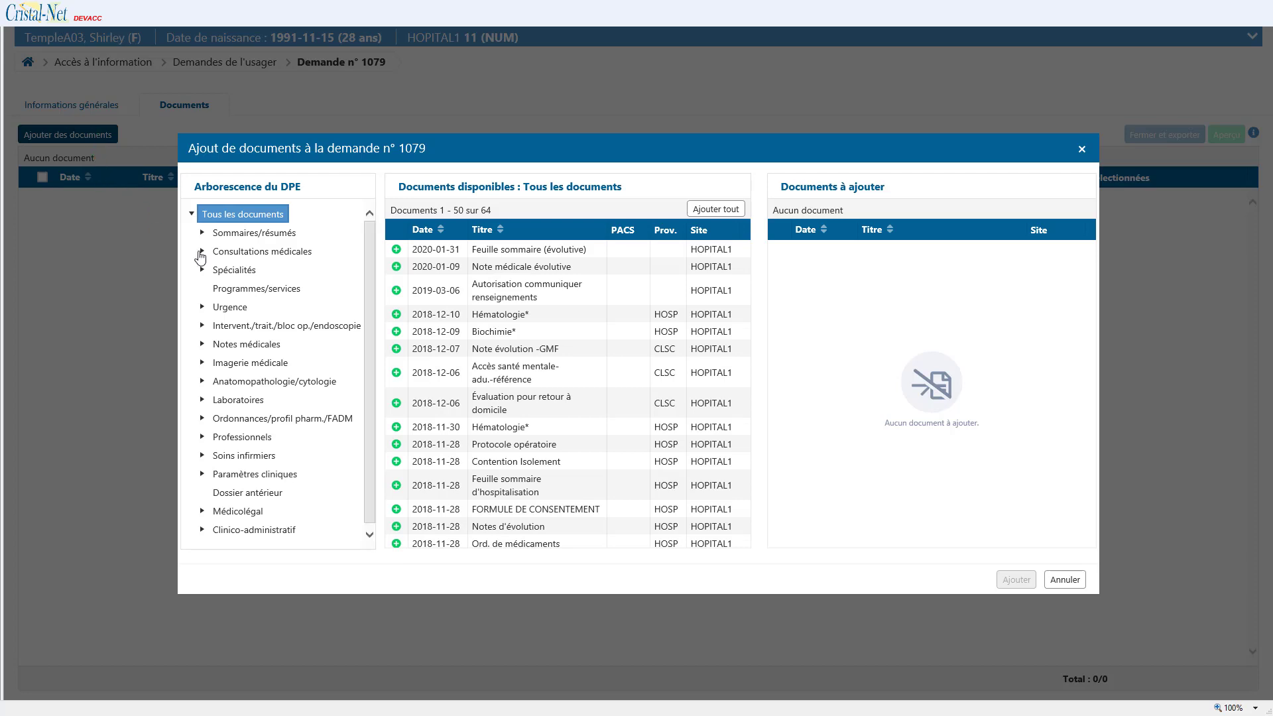
pyautogui.click(200, 252)
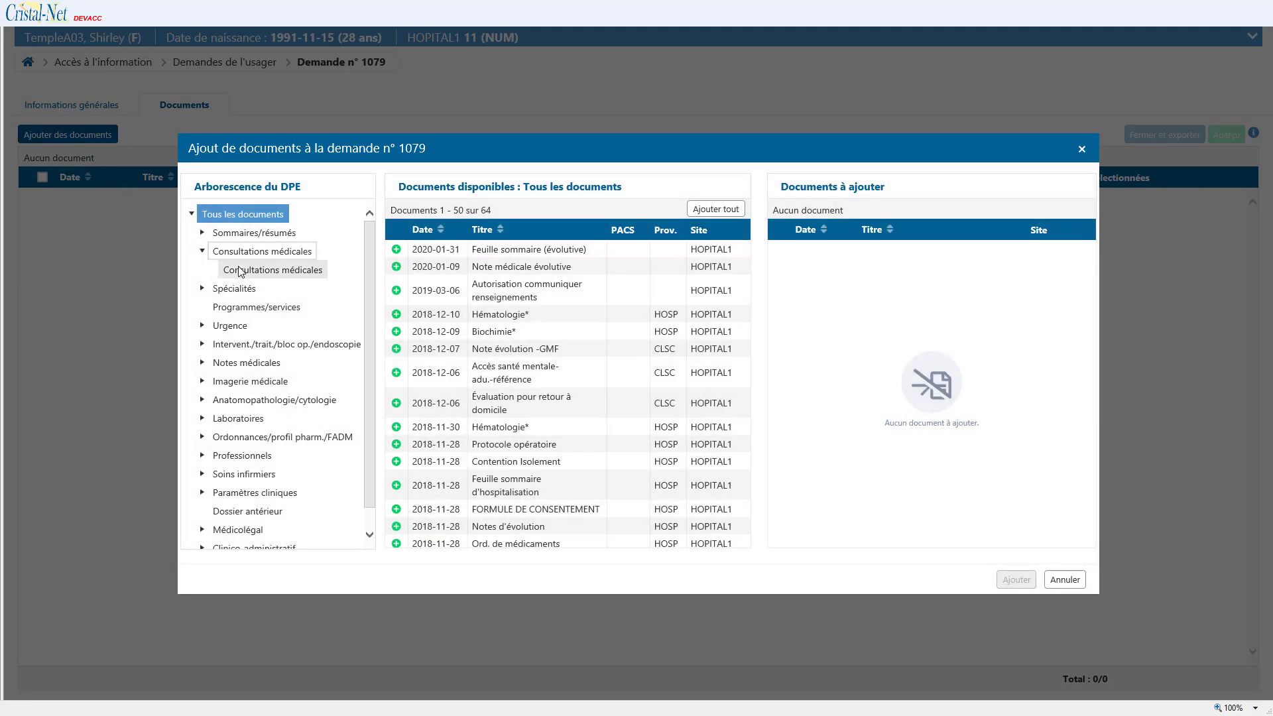
pyautogui.click(240, 271)
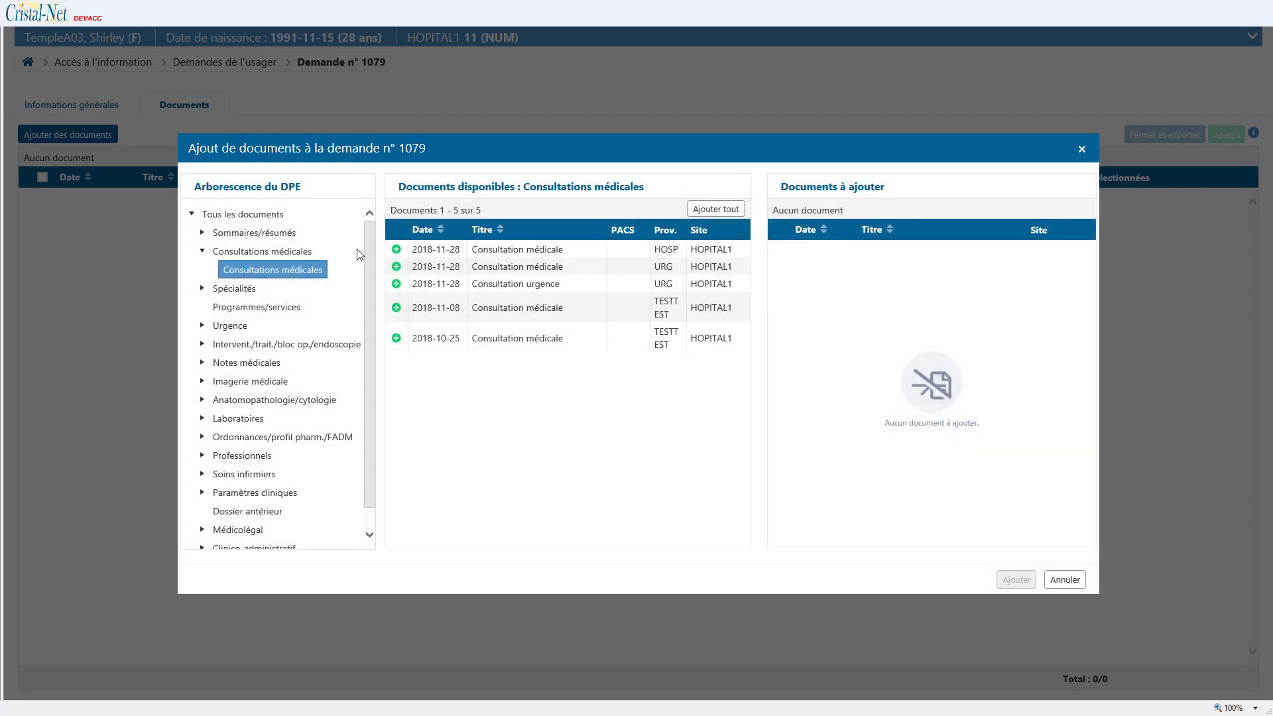
pyautogui.click(396, 249)
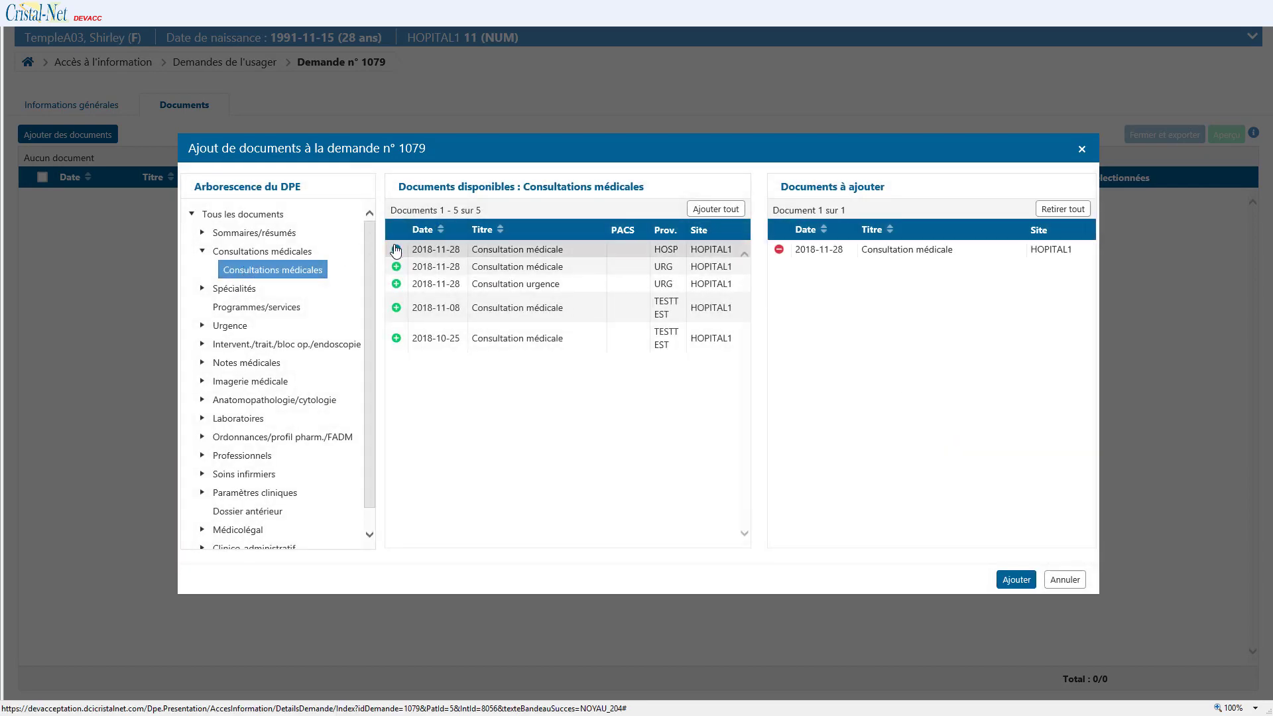
# Step: Queue the Note évolution -GMF from Notes d'évolution/suivis and preview it
pyautogui.click(202, 363)
pyautogui.click(252, 381)
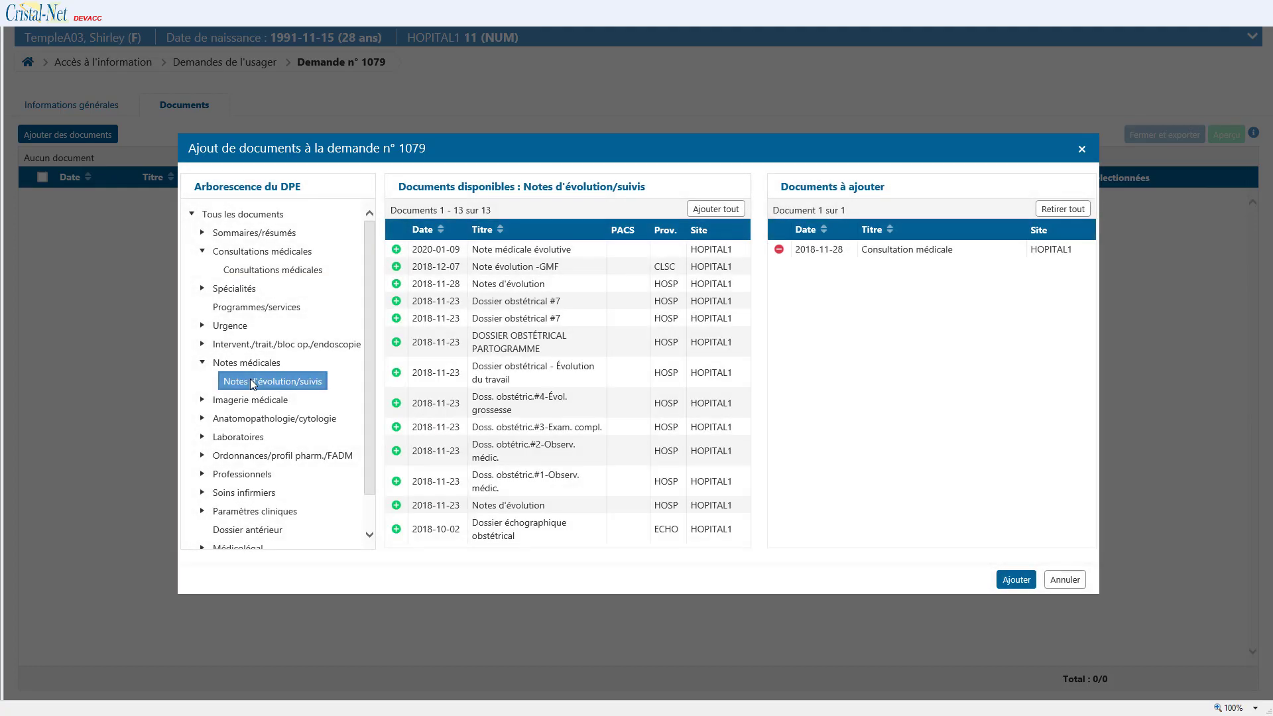
pyautogui.click(397, 267)
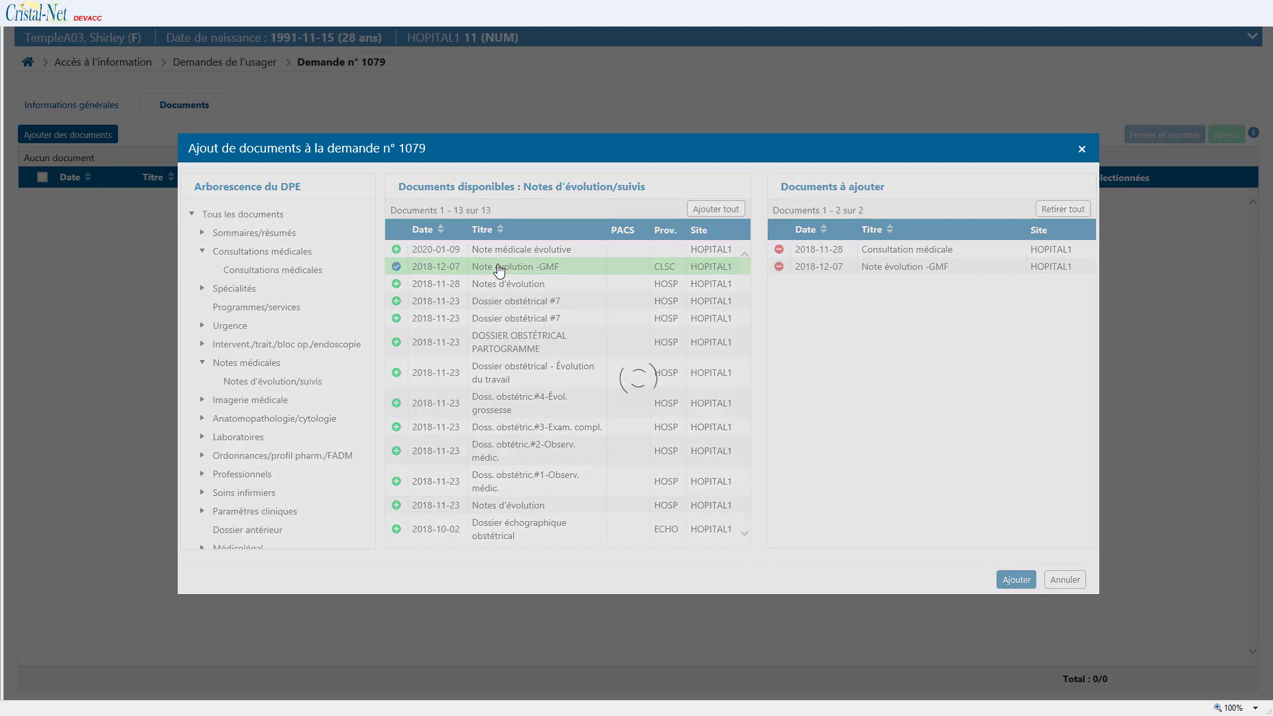
pyautogui.click(499, 269)
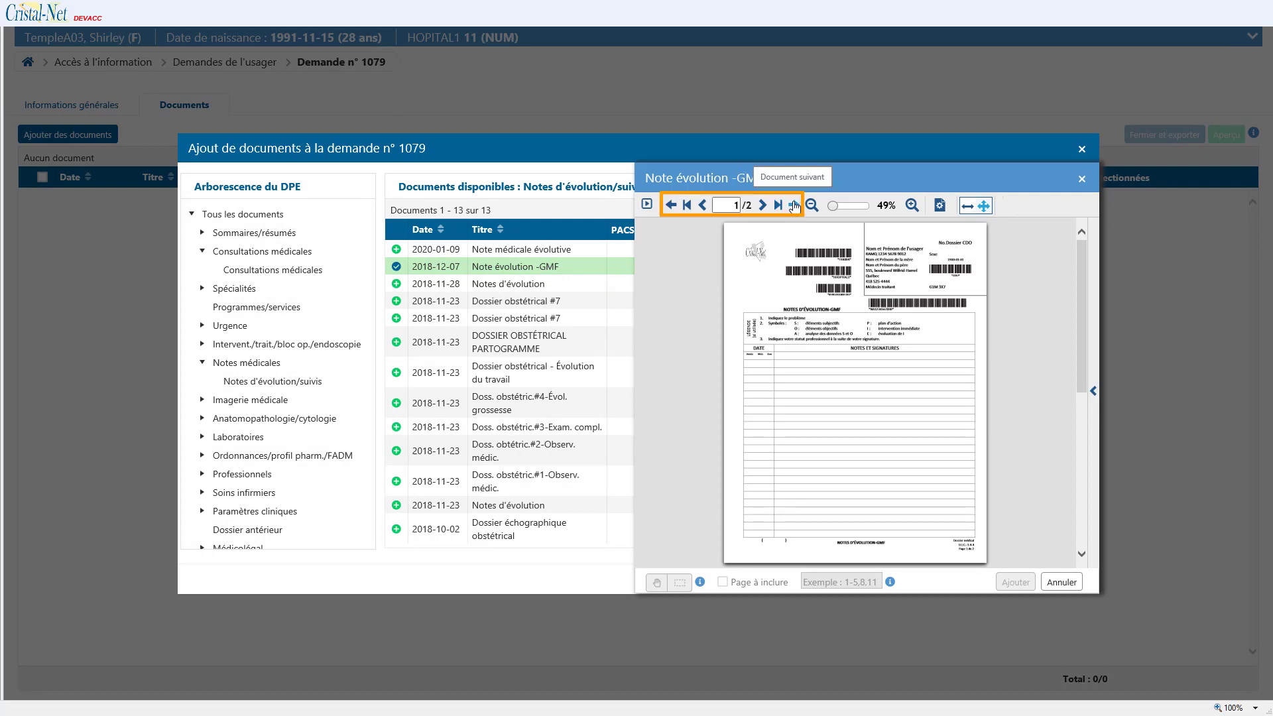
# Step: Preview the next notes and obstetric records, then add the chosen documents and queue all listed ones
pyautogui.click(794, 205)
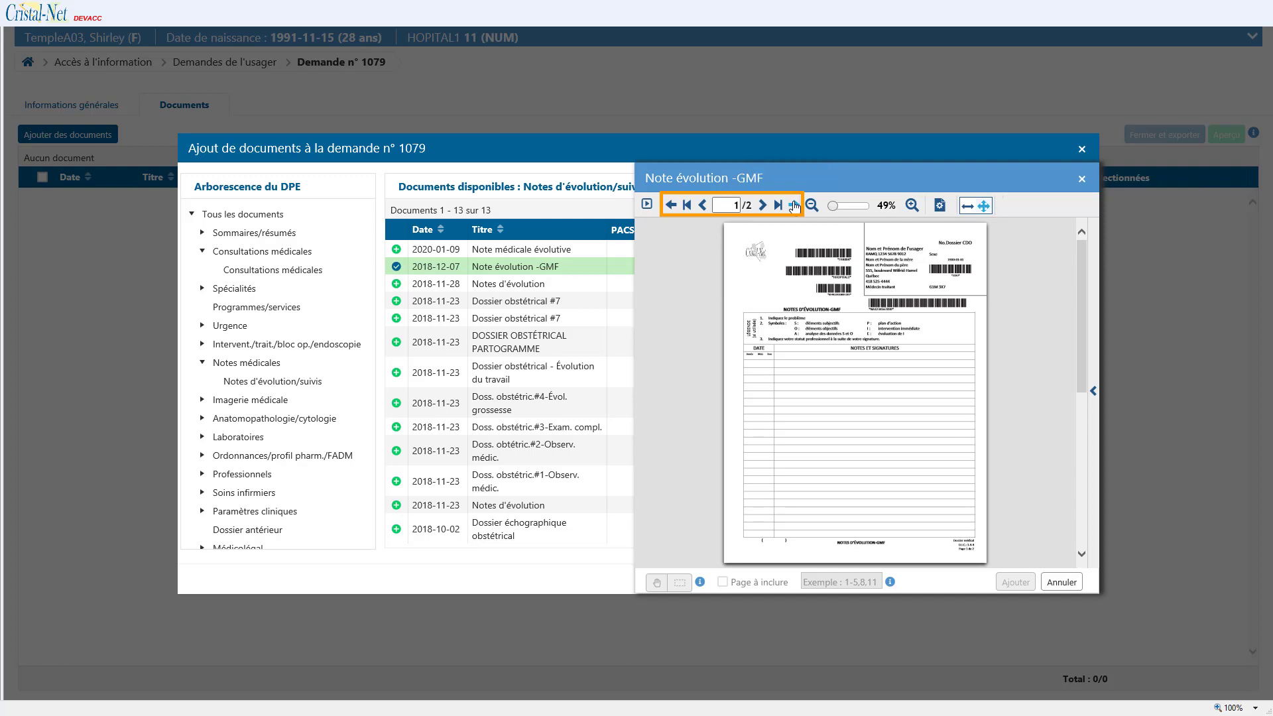
pyautogui.click(794, 205)
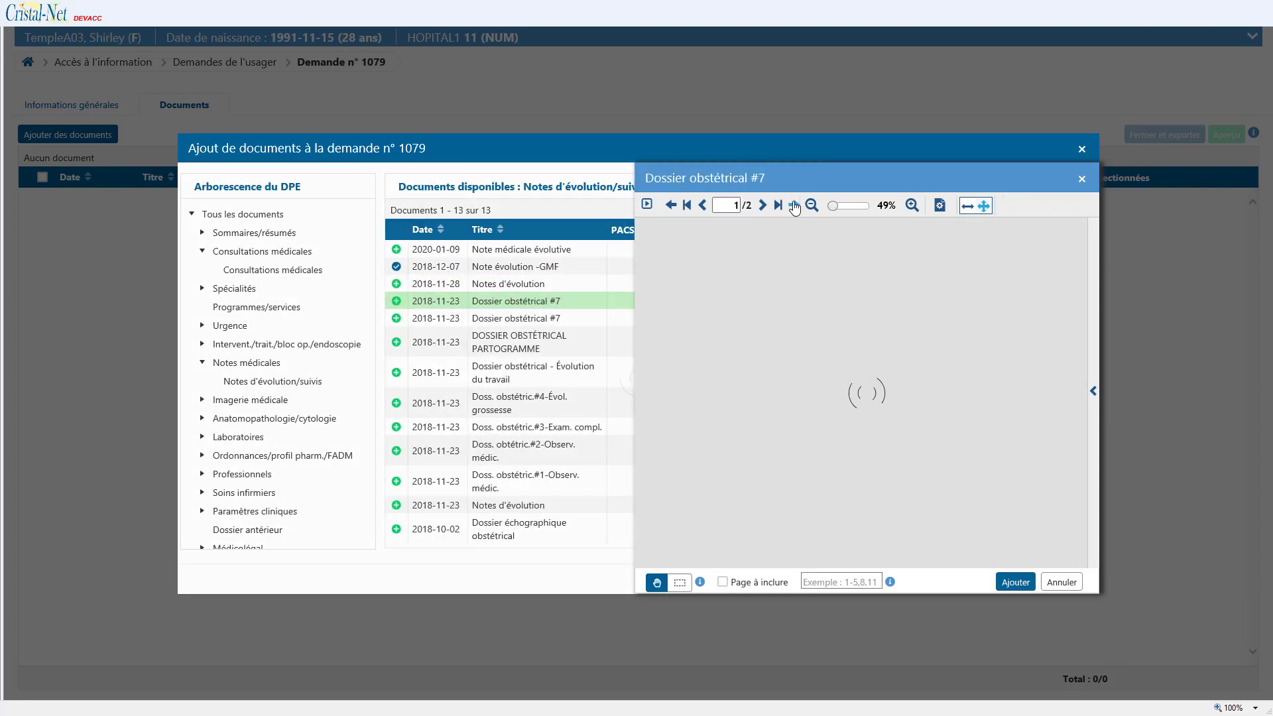
pyautogui.click(795, 205)
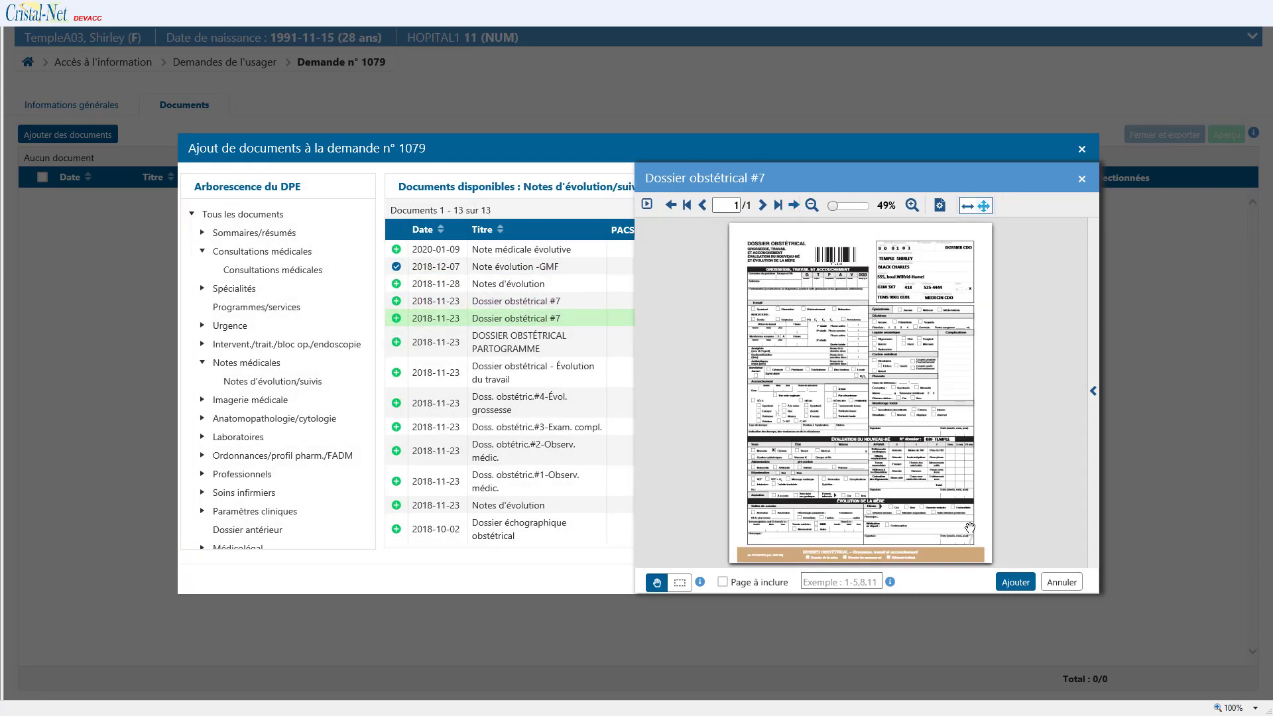
pyautogui.click(1016, 582)
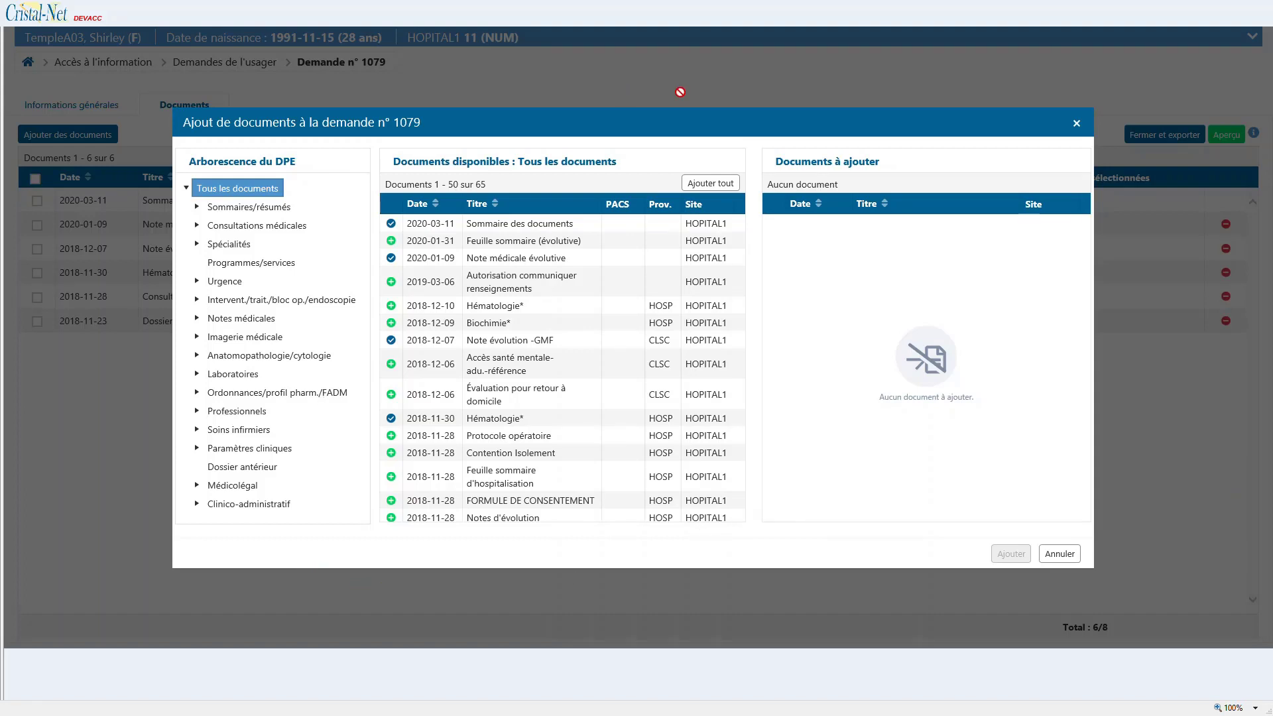
pyautogui.click(703, 185)
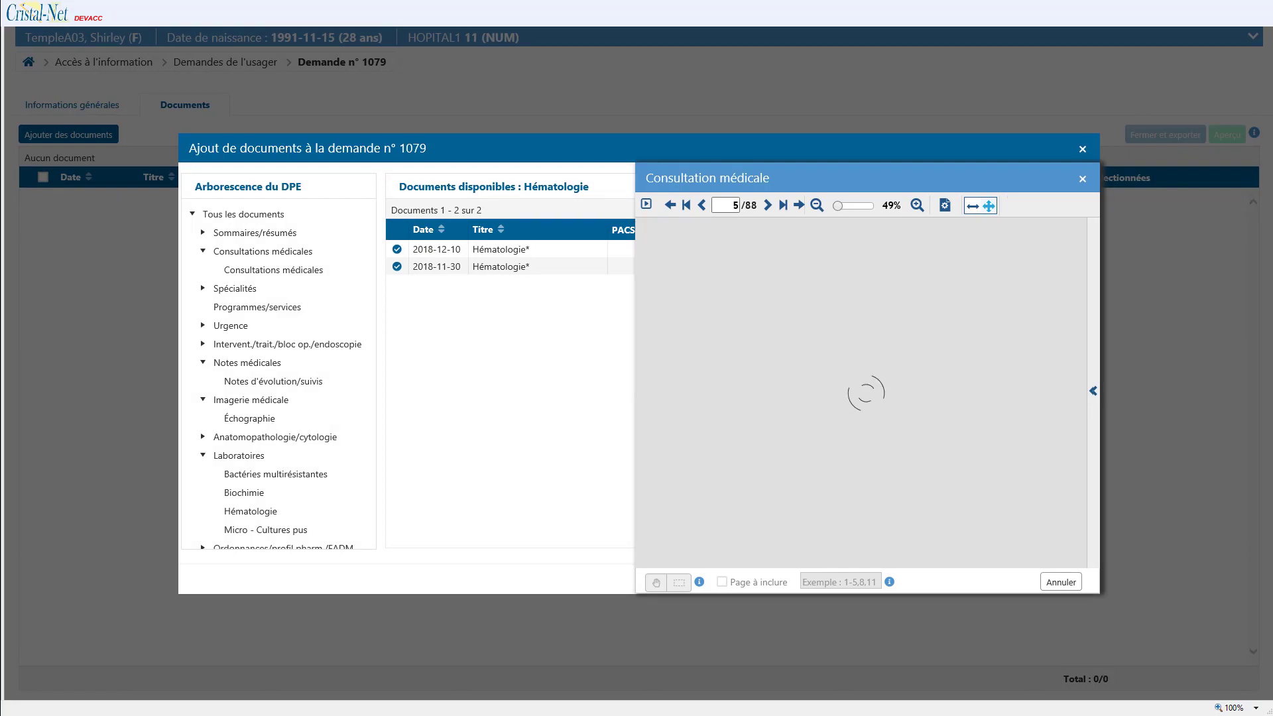
# Step: Include pages 3 and 5 of Consultation médicale, extending the page list to 3,5,10-15,33
pyautogui.click(767, 206)
pyautogui.click(768, 205)
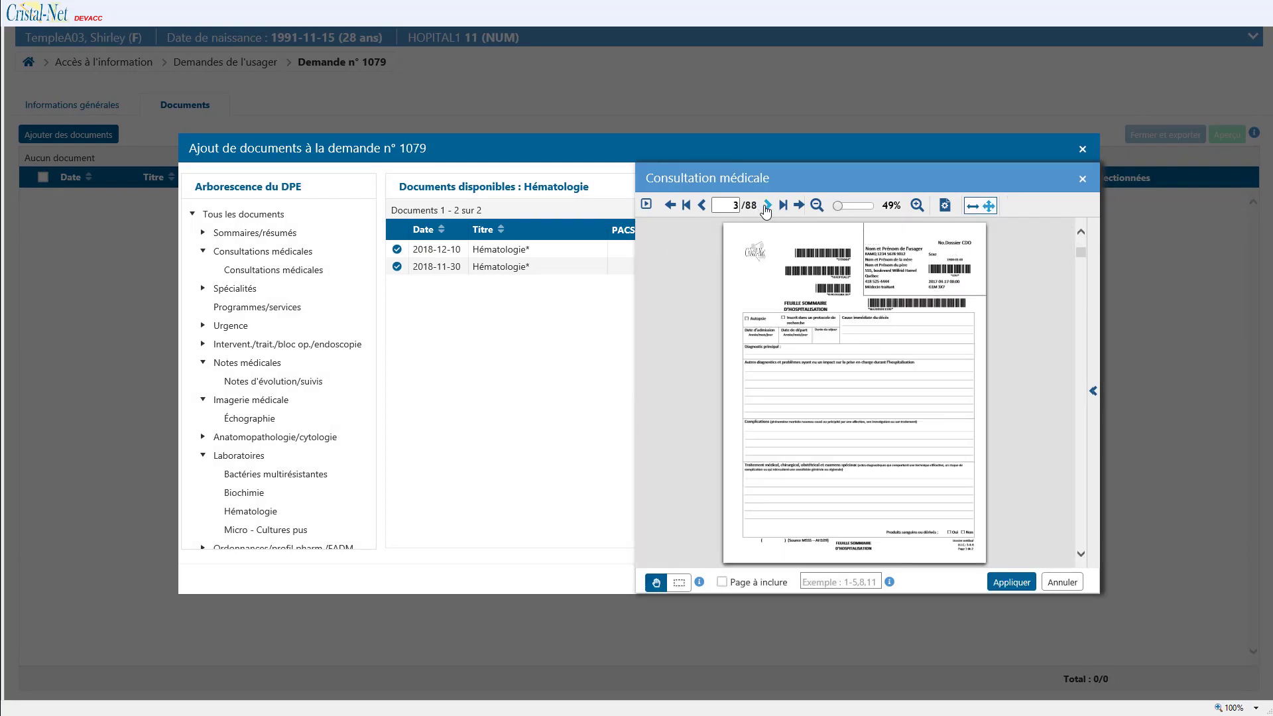
pyautogui.click(722, 582)
pyautogui.click(767, 206)
pyautogui.click(767, 206)
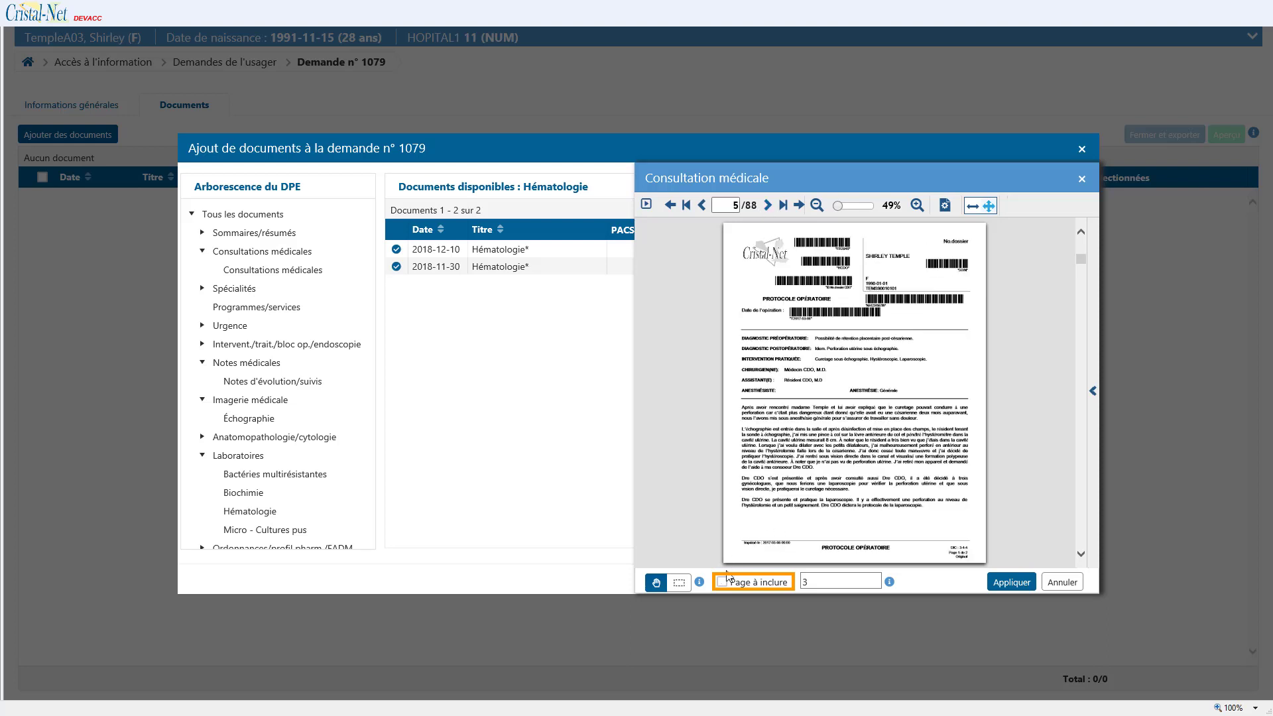
pyautogui.click(722, 582)
pyautogui.click(815, 582)
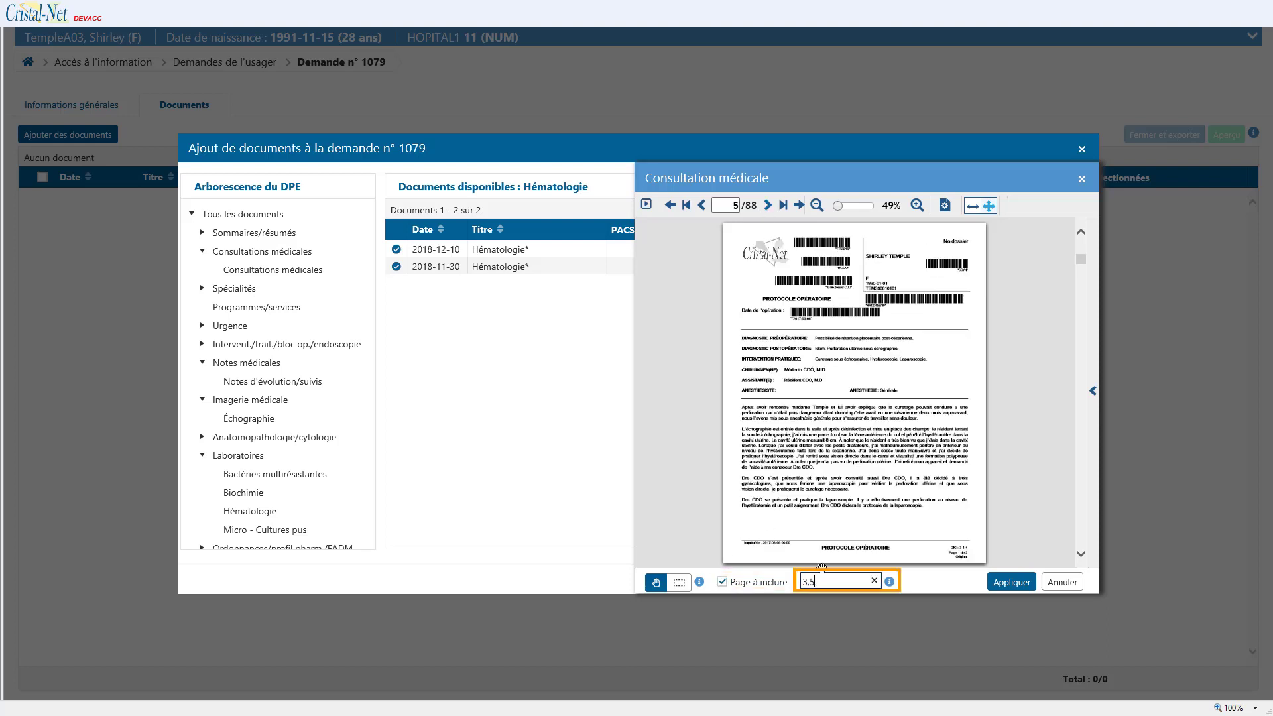
pyautogui.write(',10-15,33')
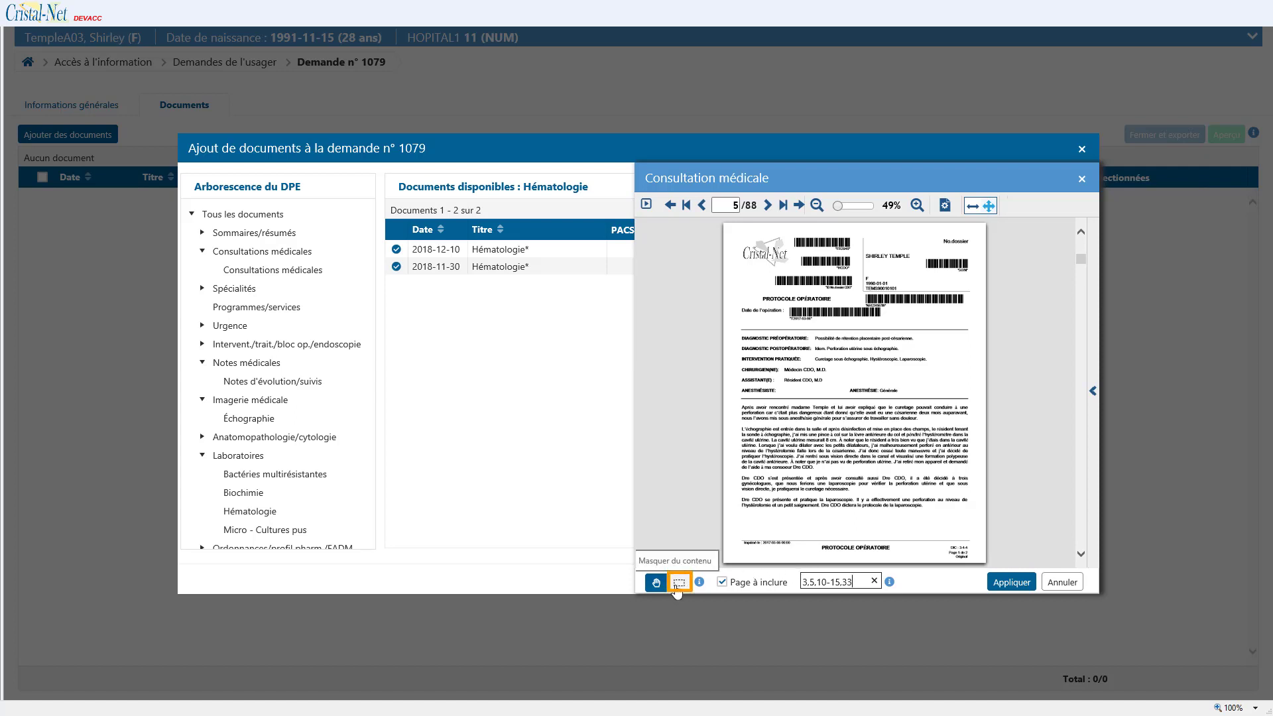
# Step: Mask the patient's name on page 5, discard the diagnostic-line mask, and apply the page selection
pyautogui.click(678, 583)
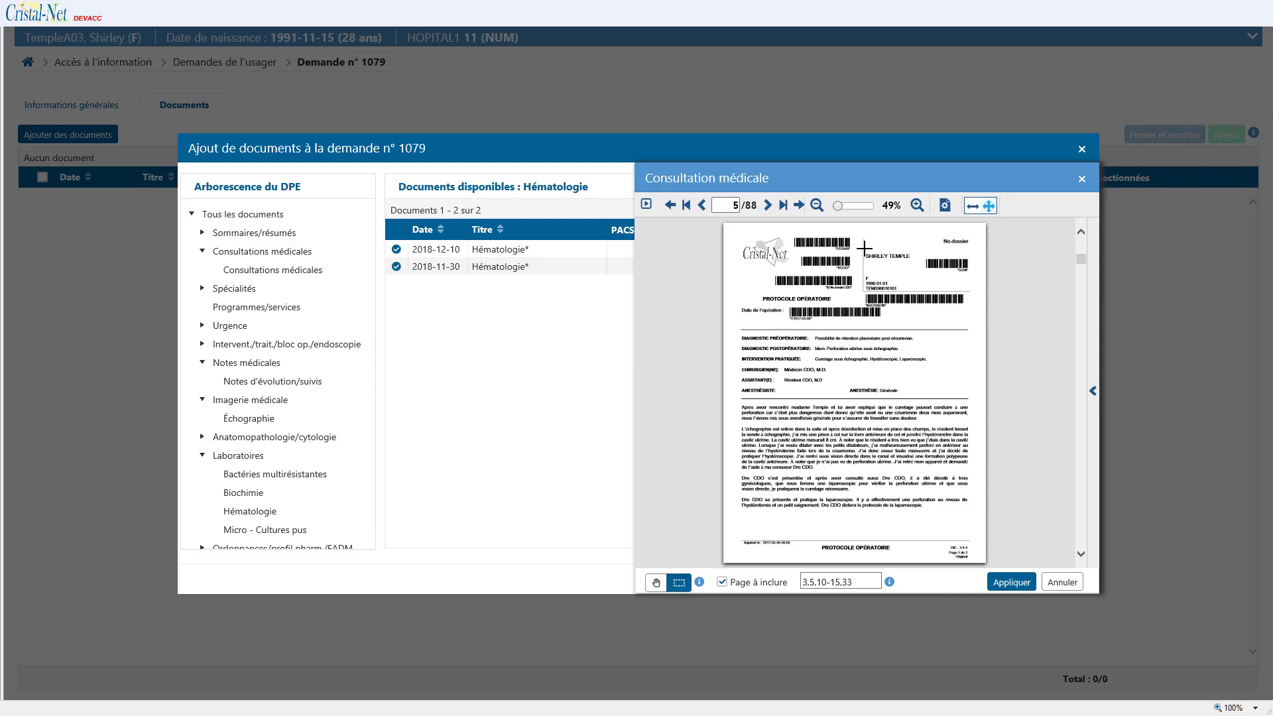
pyautogui.moveTo(865, 248); pyautogui.dragTo(923, 268)
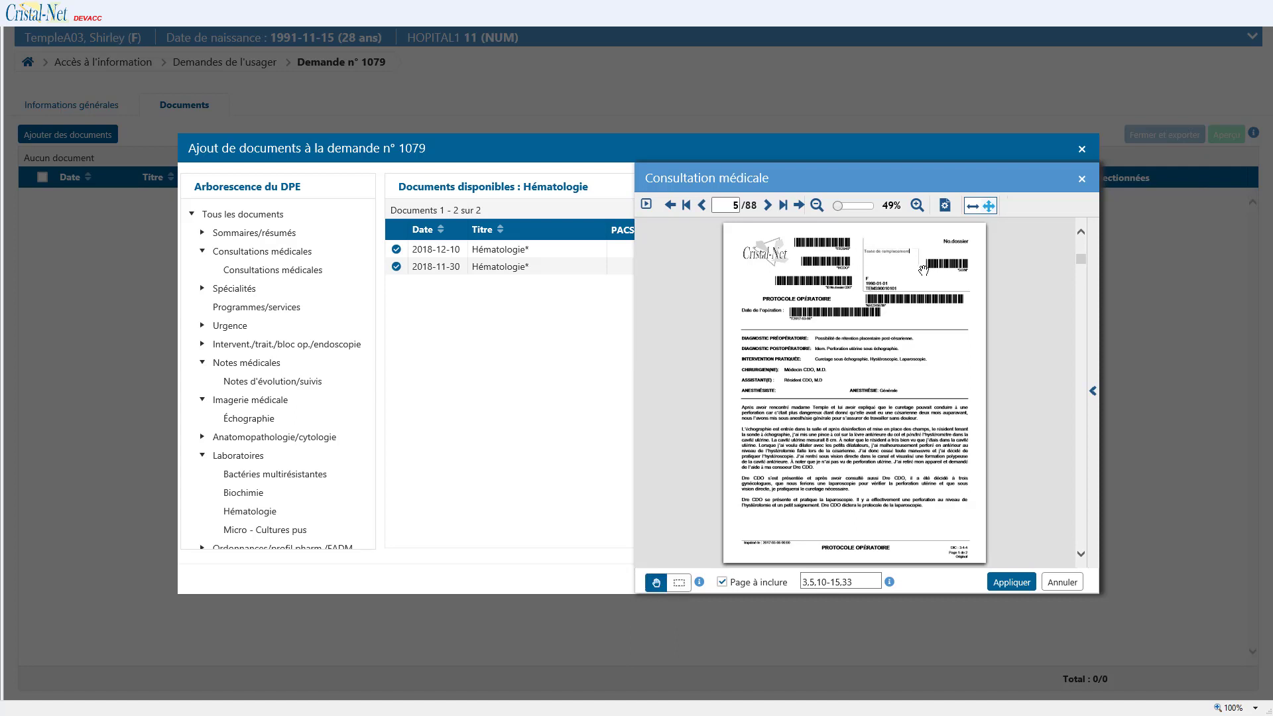
pyautogui.click(679, 583)
pyautogui.moveTo(735, 335); pyautogui.dragTo(924, 342)
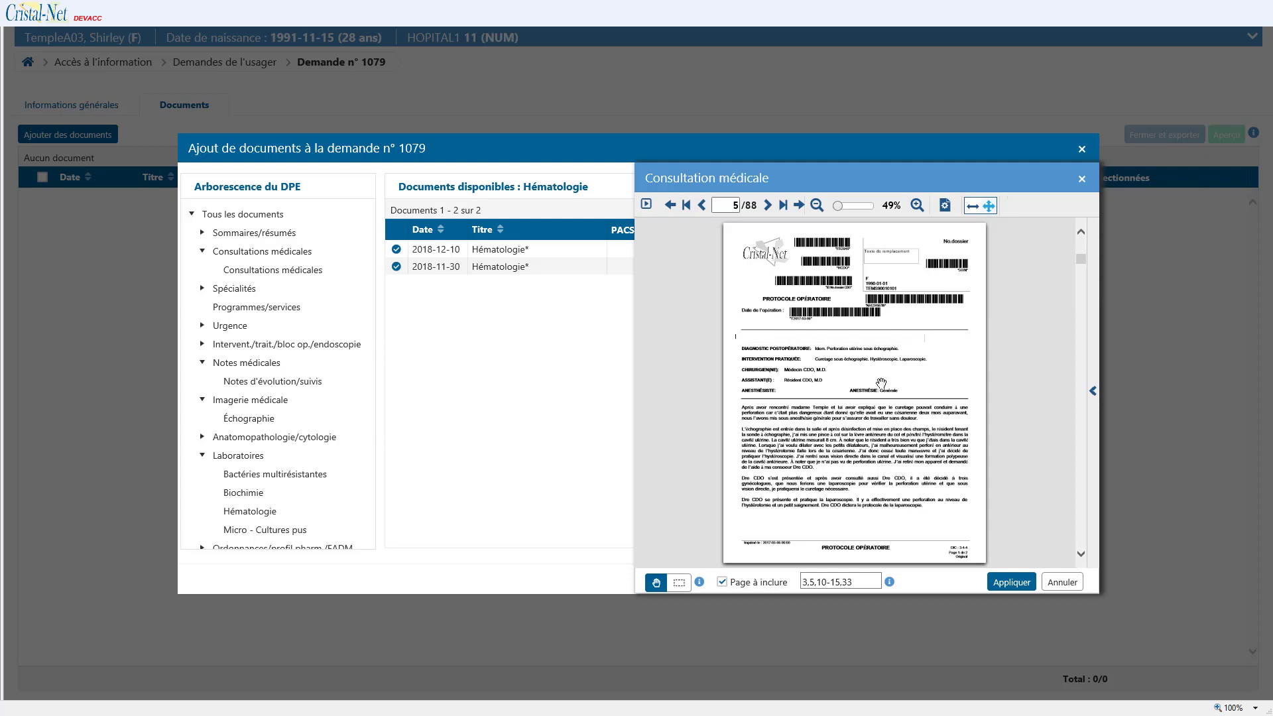
pyautogui.click(833, 341)
pyautogui.moveTo(831, 343); pyautogui.dragTo(831, 362)
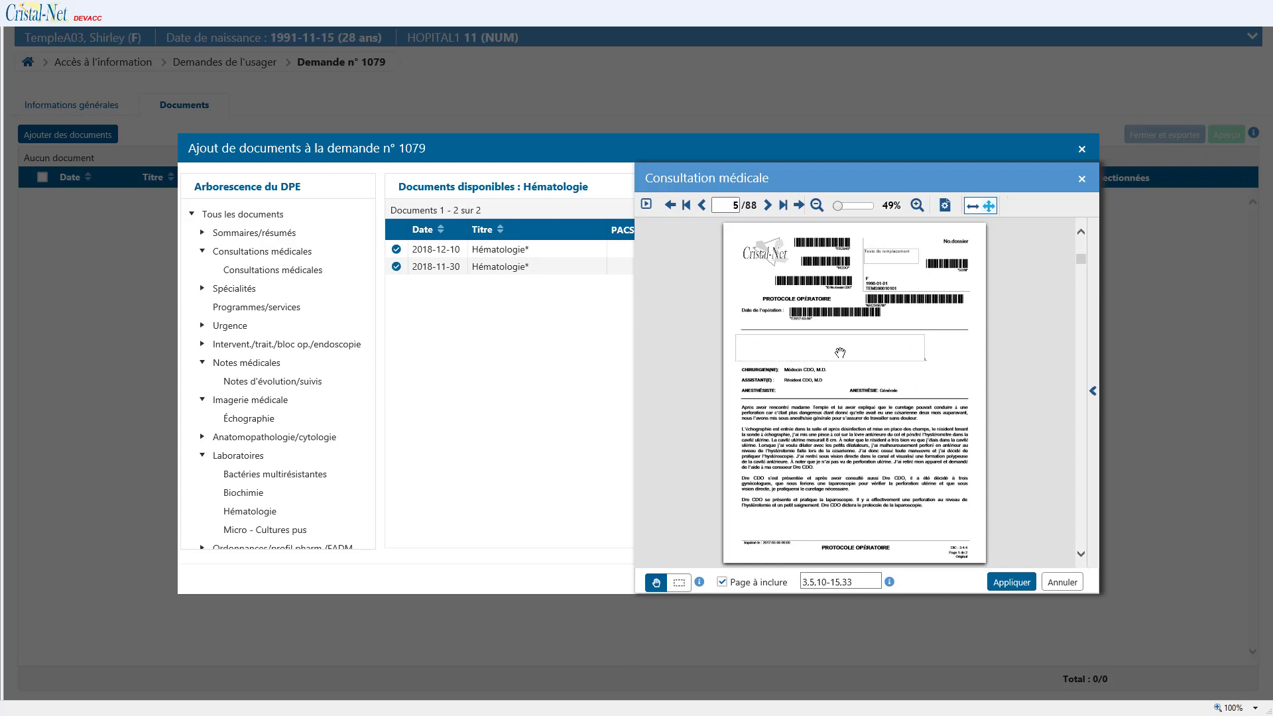
pyautogui.press('Delete')
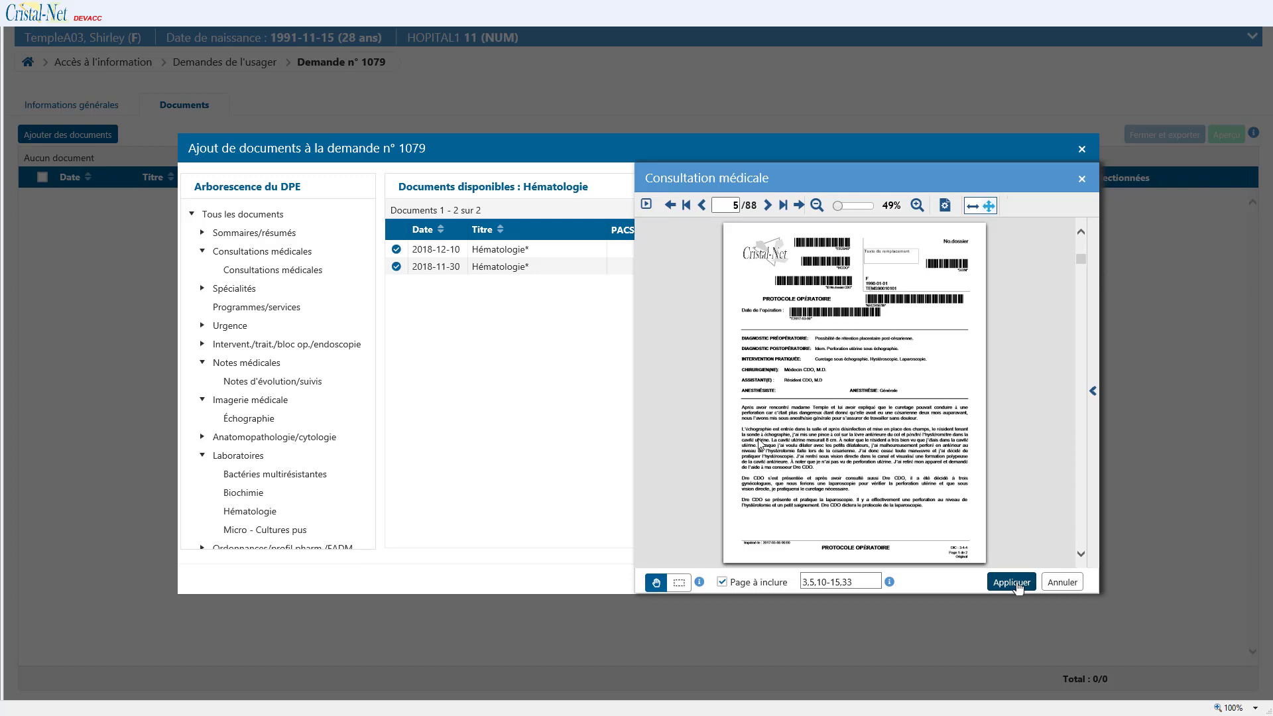
pyautogui.click(1013, 582)
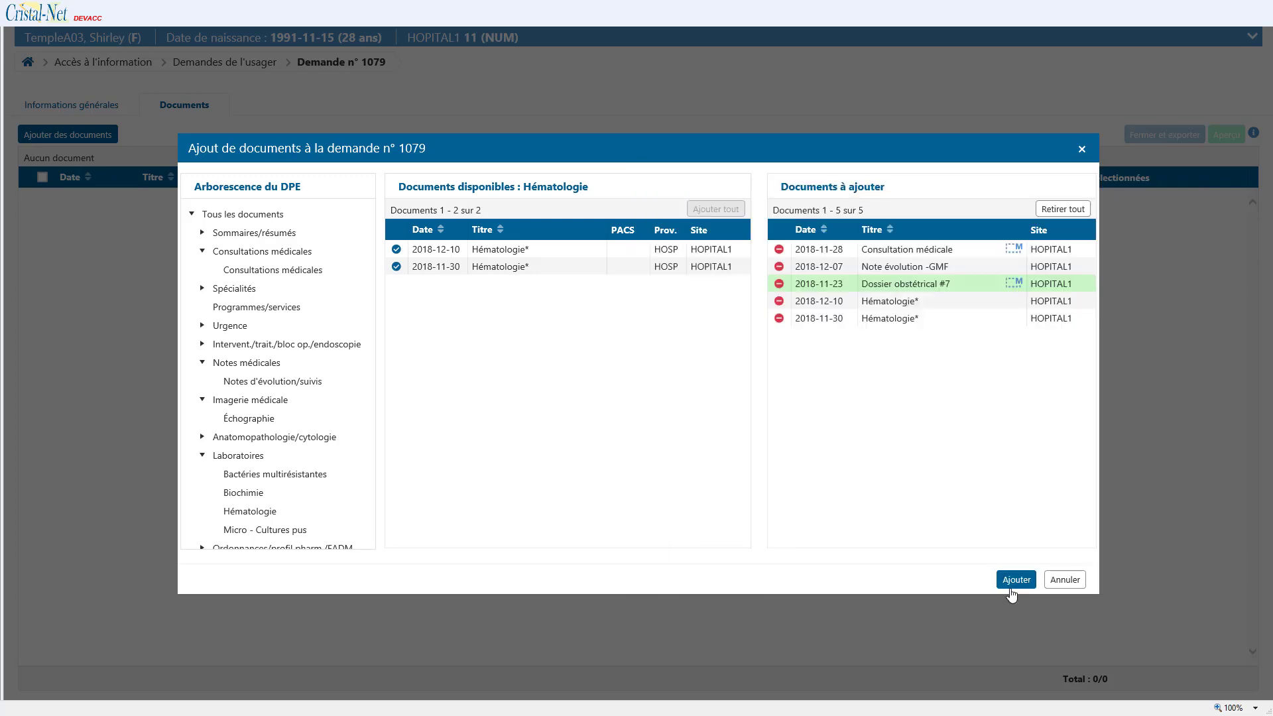
# Step: Add the five chosen documents to request 1079, then the 2020-01-09 Note médicale évolutive
pyautogui.click(1015, 581)
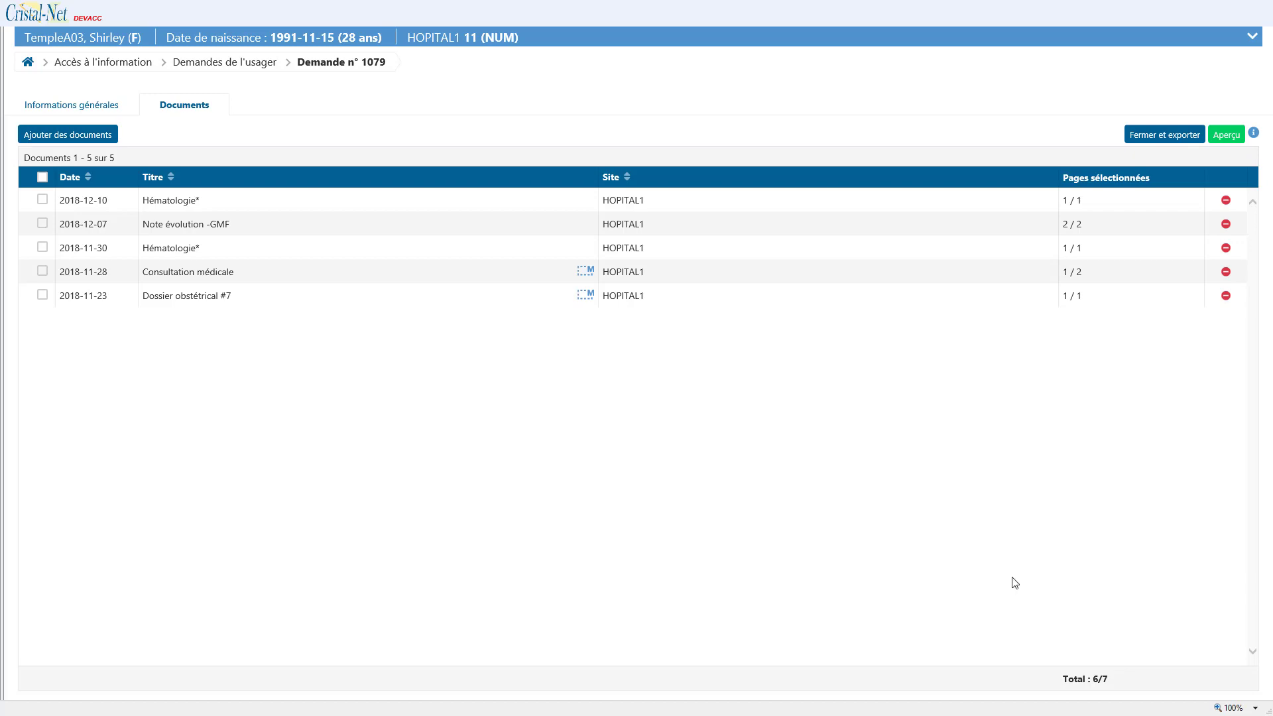
pyautogui.click(110, 144)
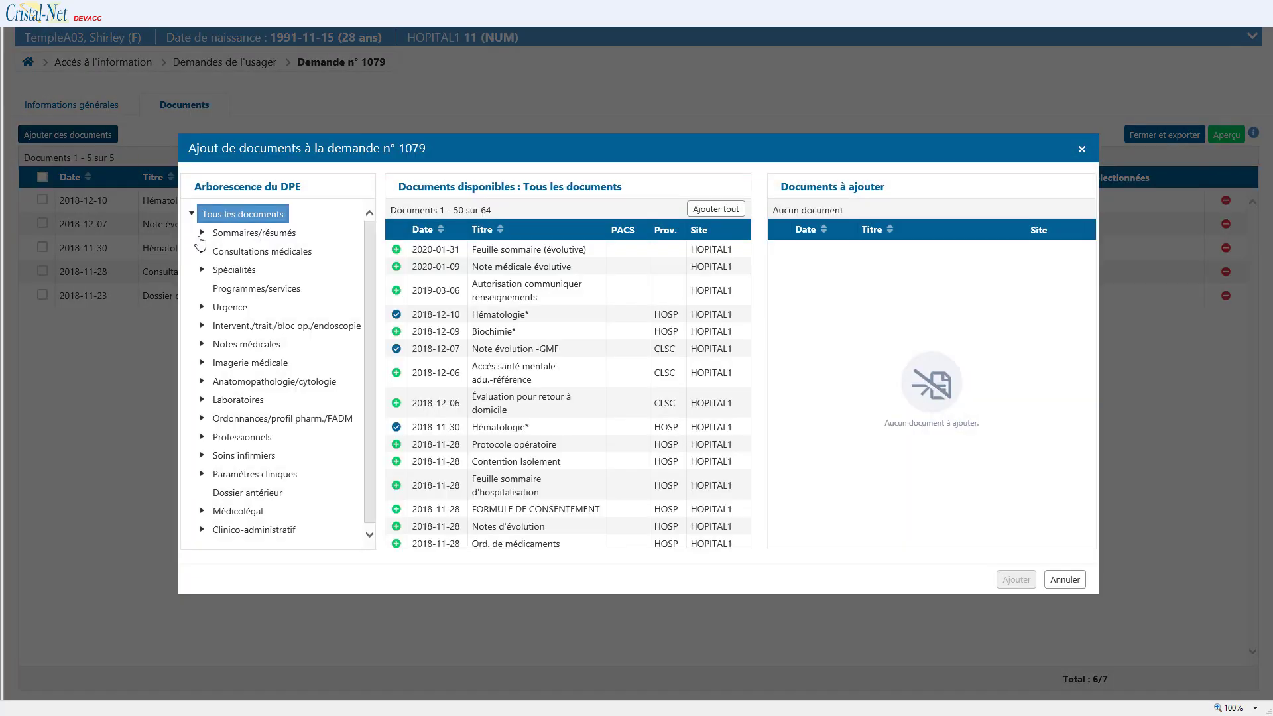
pyautogui.click(202, 233)
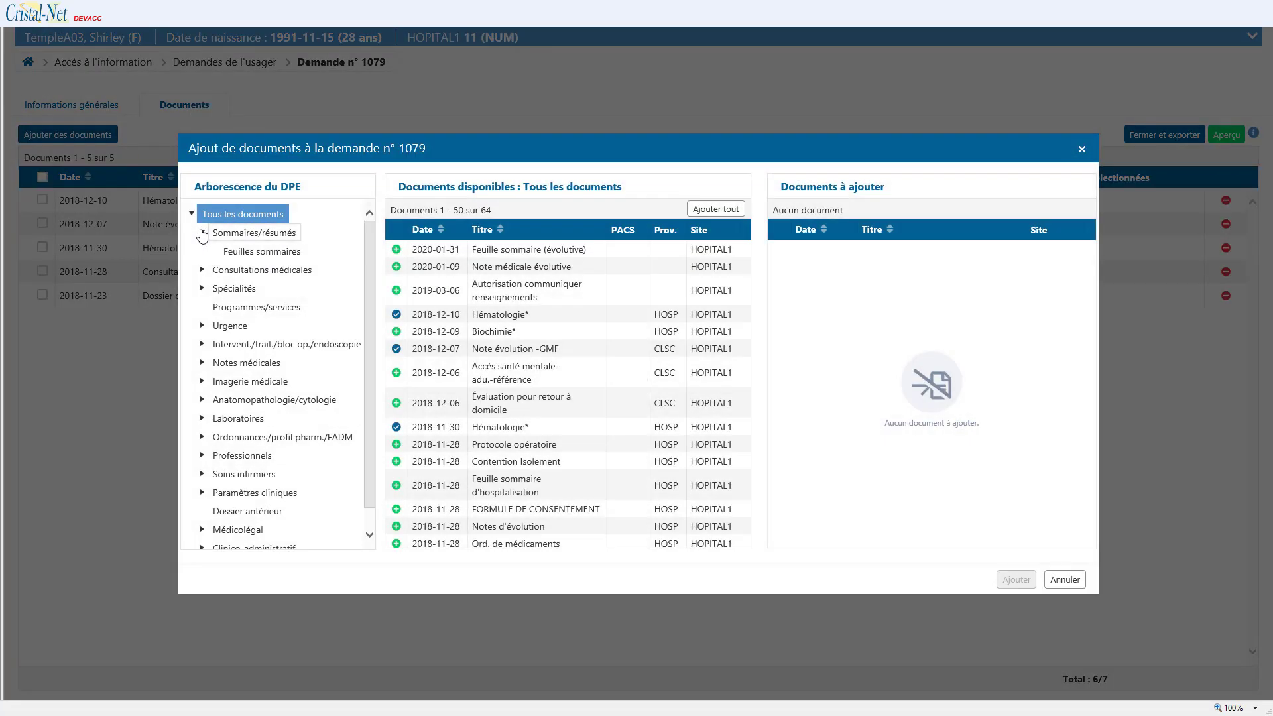
pyautogui.click(214, 379)
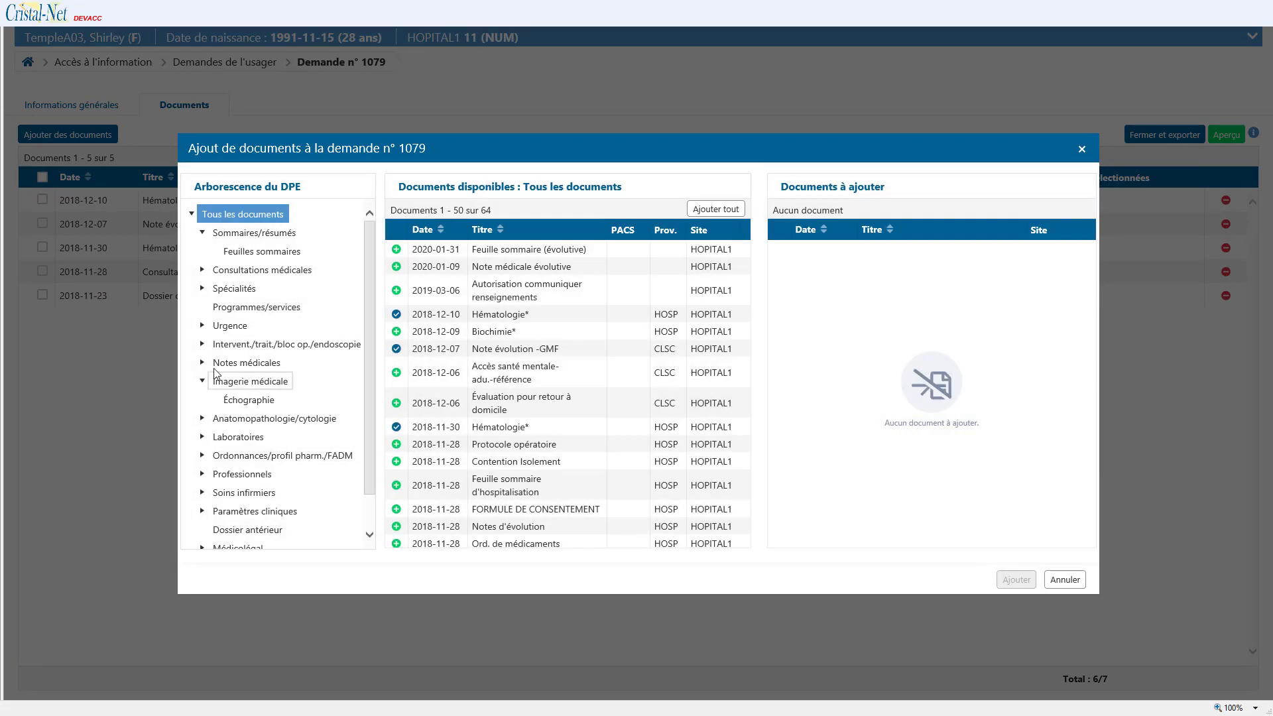
pyautogui.click(396, 267)
pyautogui.click(1016, 580)
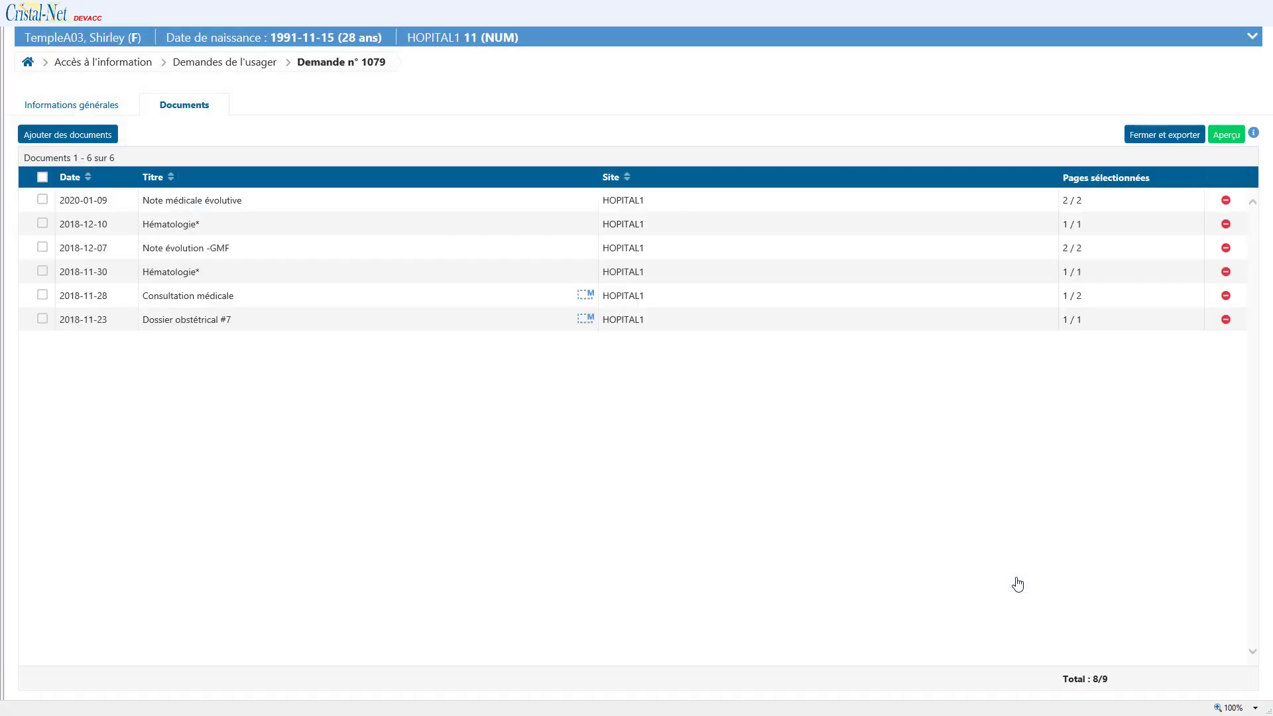
pyautogui.click(49, 225)
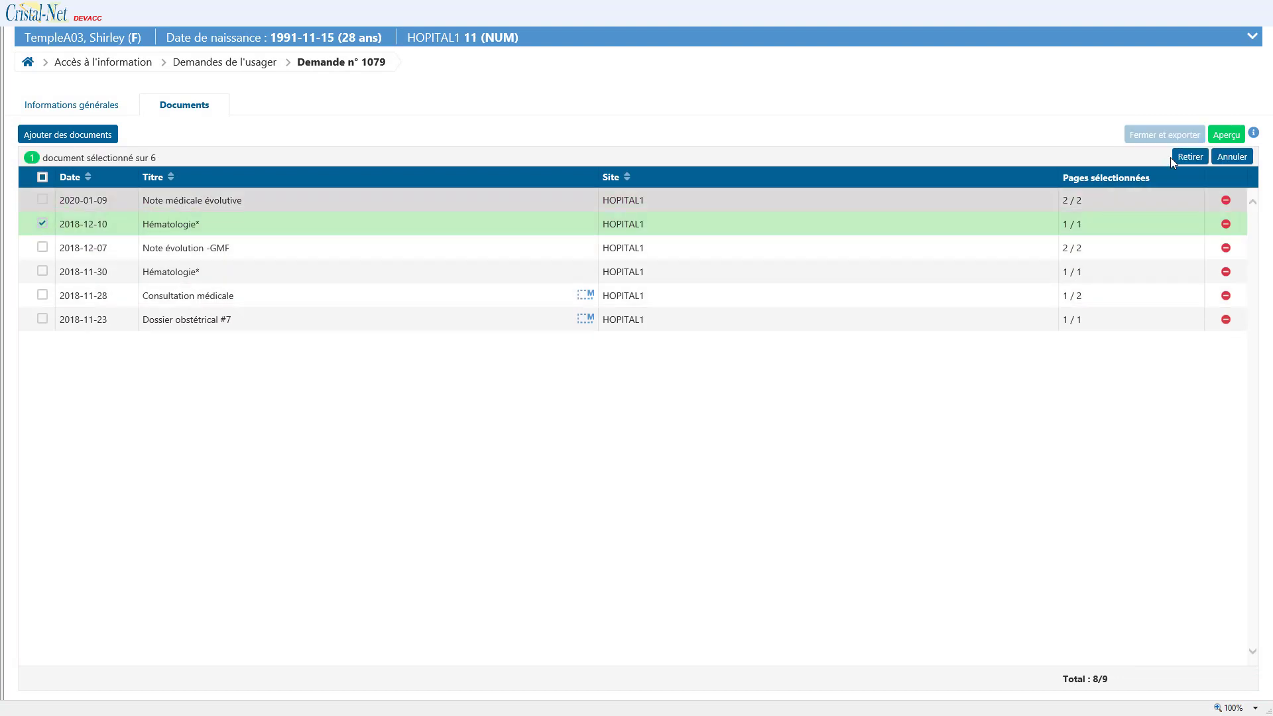
# Step: Remove the 2018-12-10 Hématologie document from request 1079 and cancel a two-row selection
pyautogui.click(1228, 226)
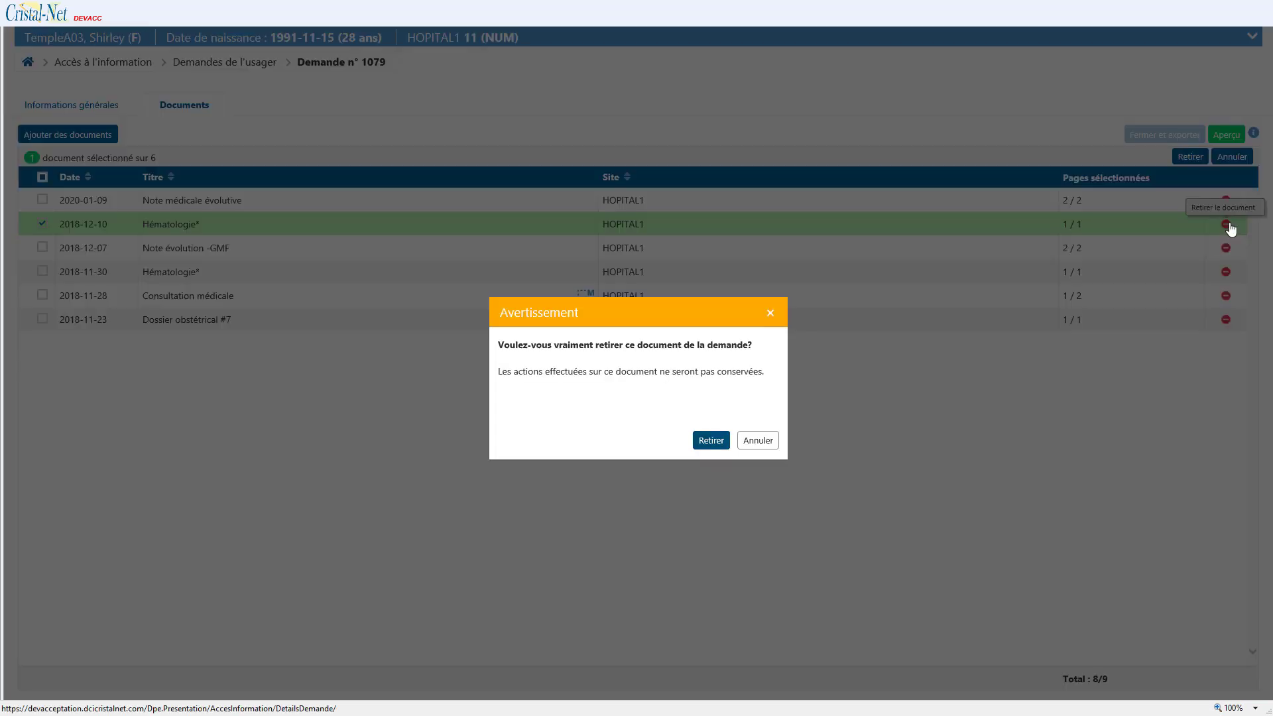
pyautogui.click(710, 441)
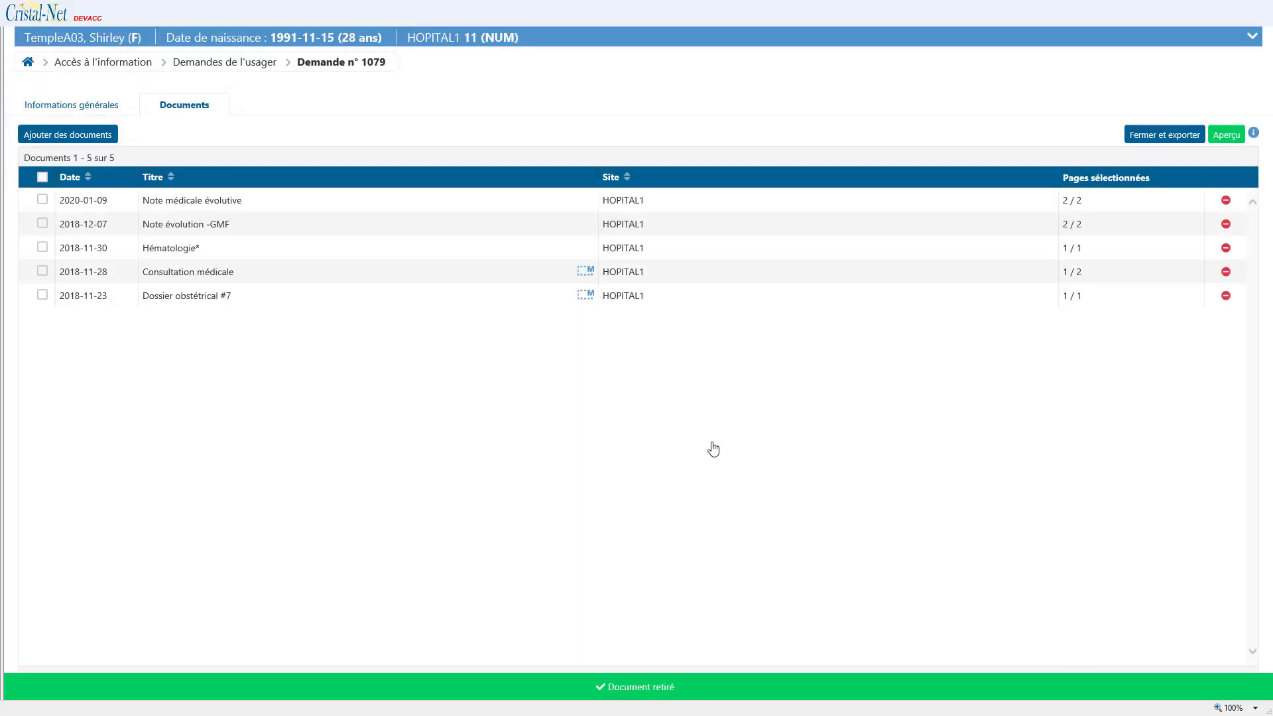
pyautogui.click(43, 223)
pyautogui.click(43, 247)
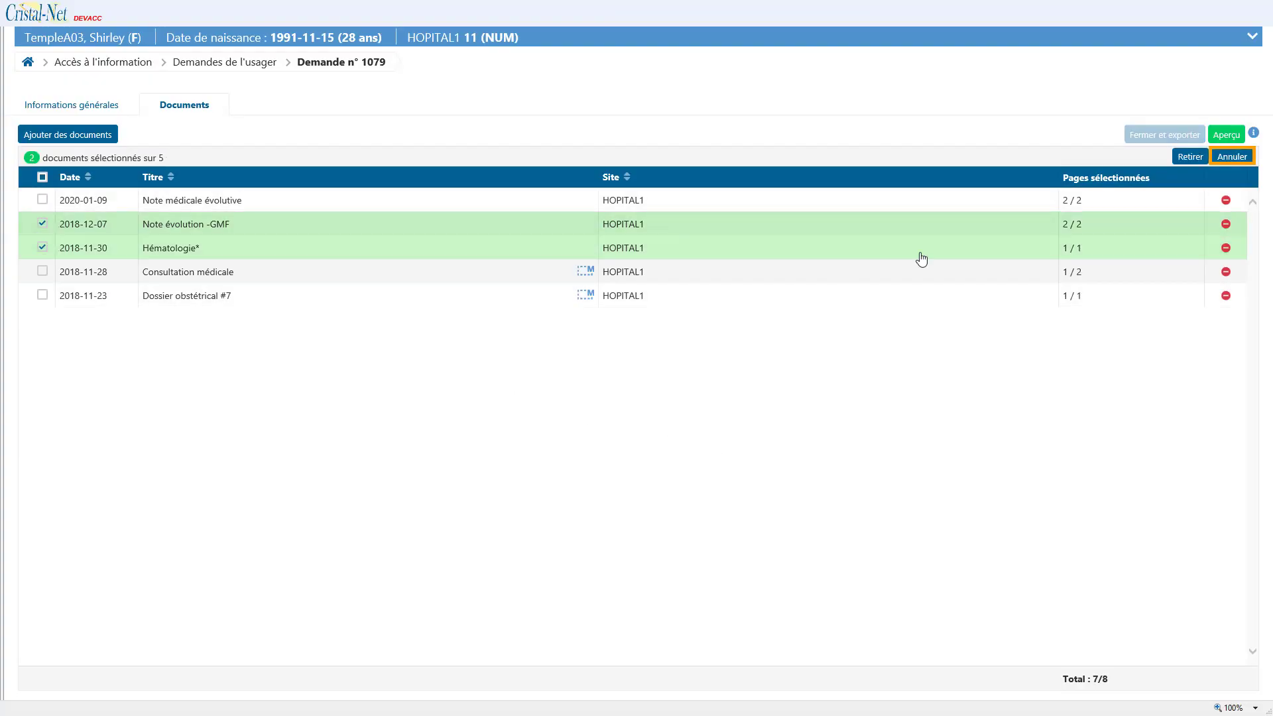
pyautogui.click(1222, 159)
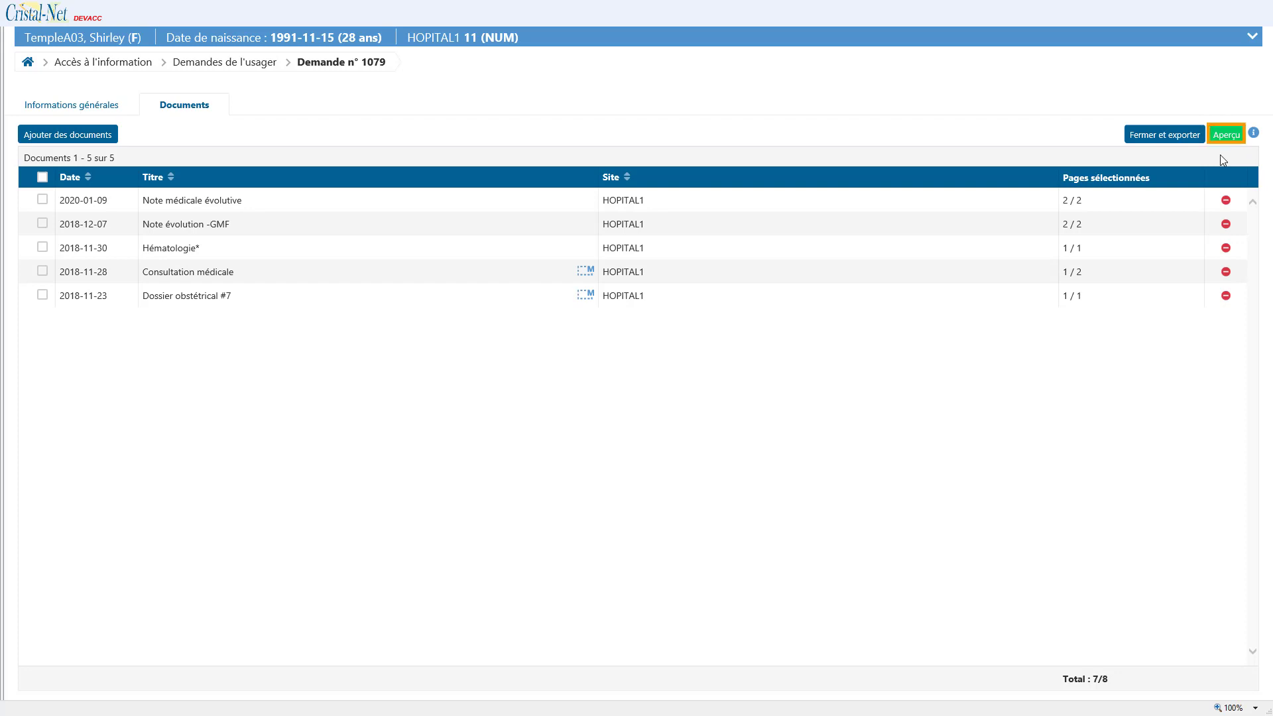
# Step: Mask part of Note médicale évolutive, save it, and start closing and exporting request 1079
pyautogui.click(168, 207)
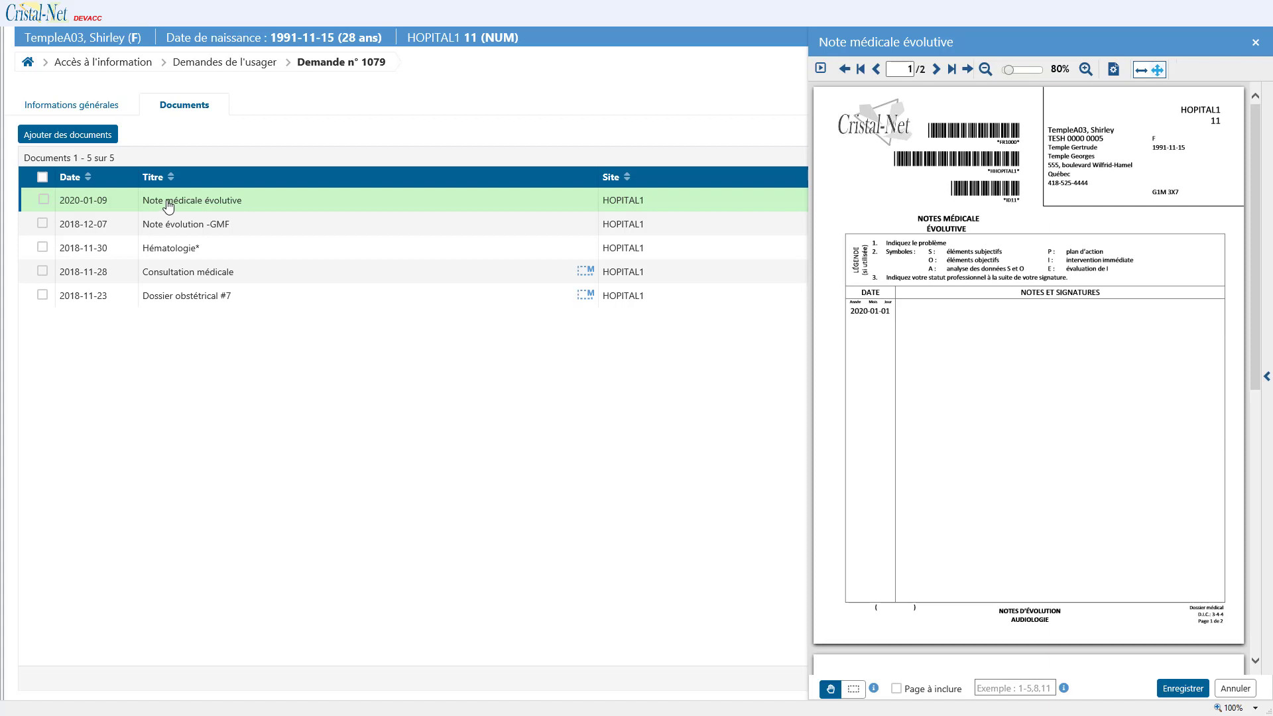
pyautogui.click(1183, 688)
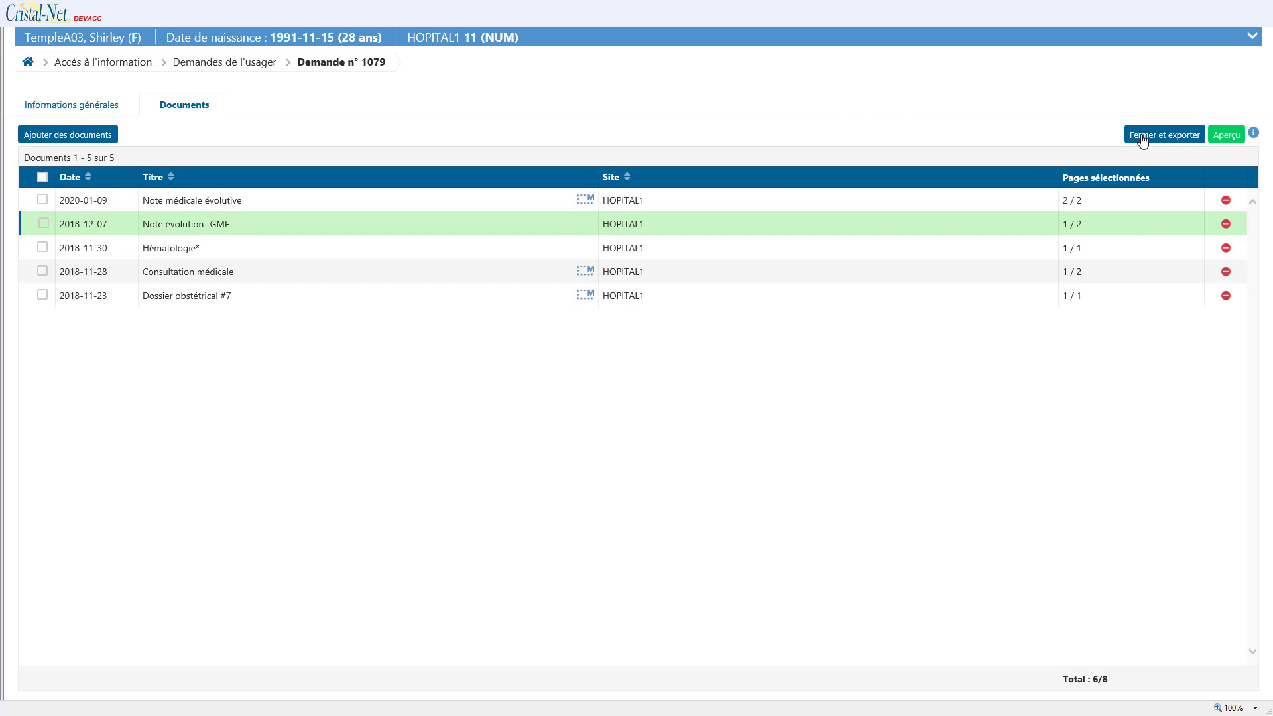
pyautogui.click(1144, 138)
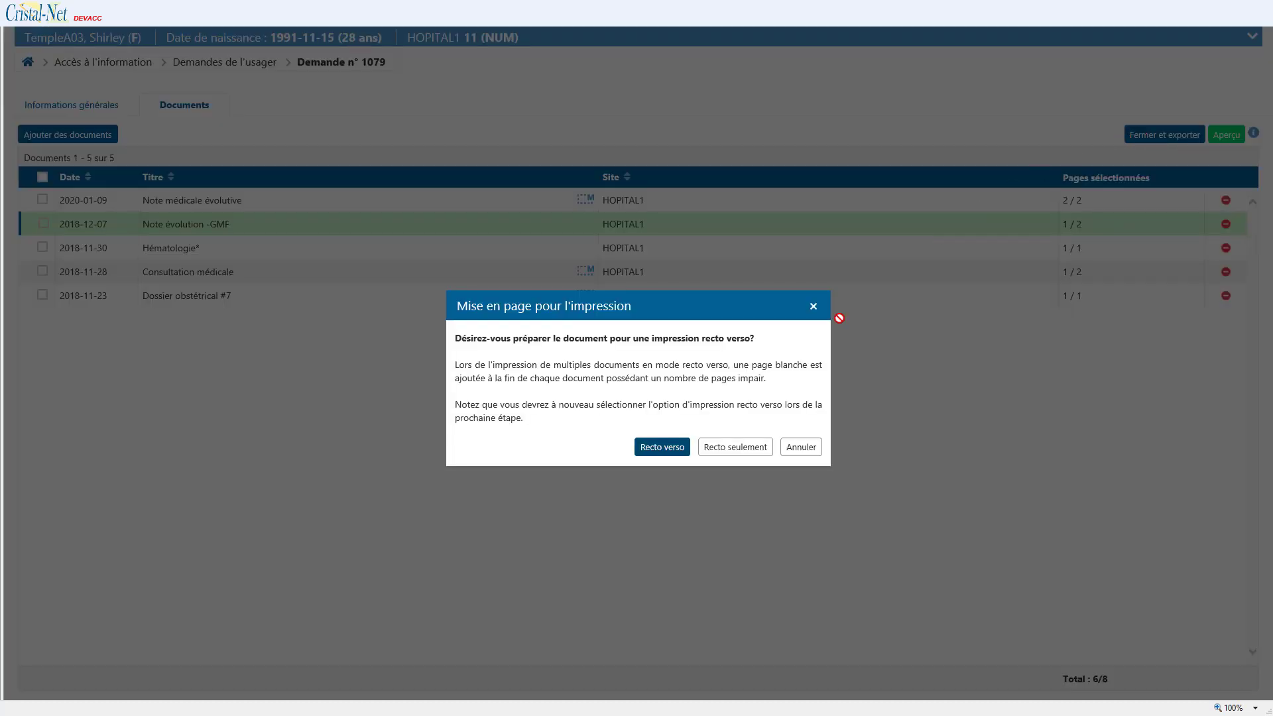
# Step: Choose Recto verso layout for the export and open the resulting 11-page PDF
pyautogui.click(662, 449)
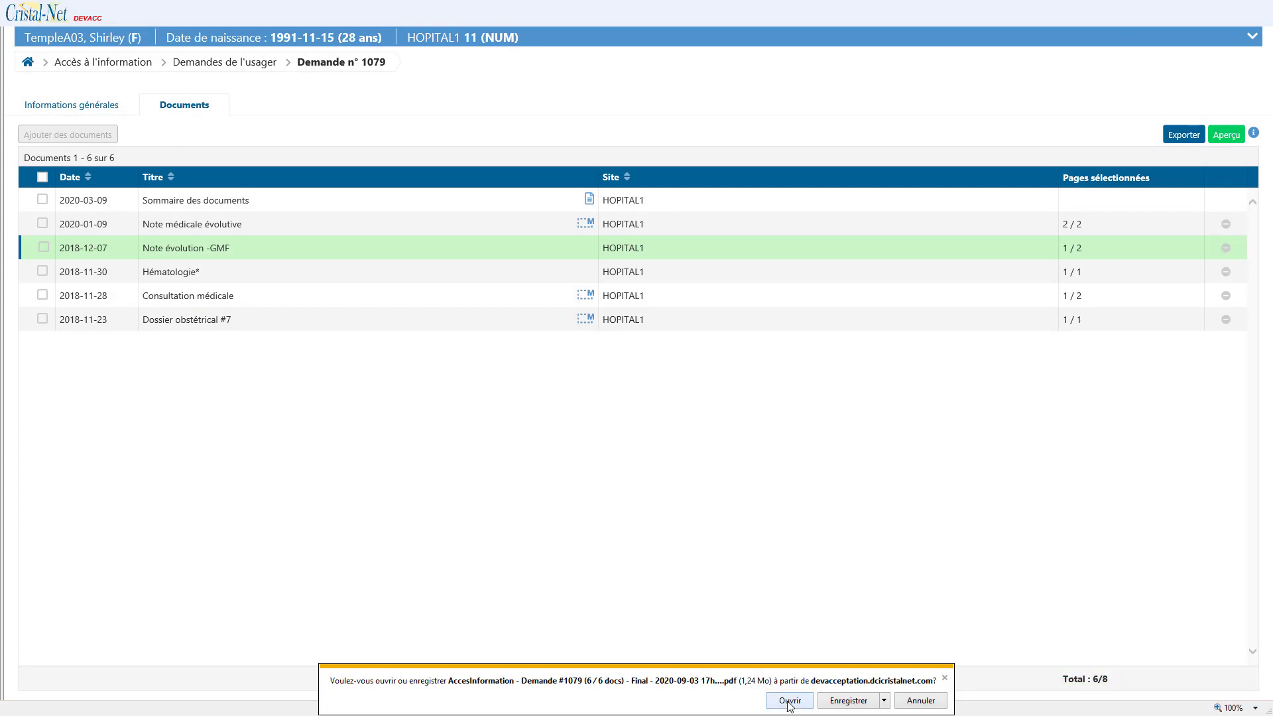
pyautogui.press('Tab')
pyautogui.click(790, 702)
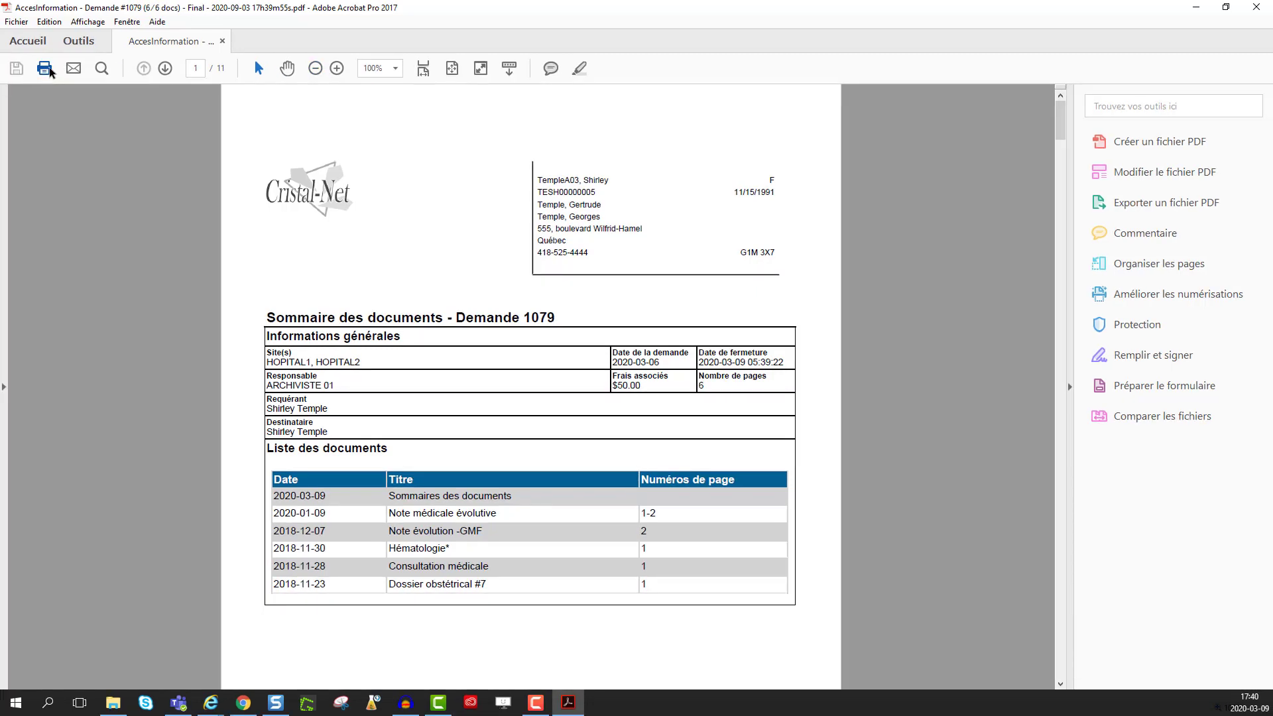
# Step: Print the exported PDF with Imprimer en recto verso enabled
pyautogui.click(49, 69)
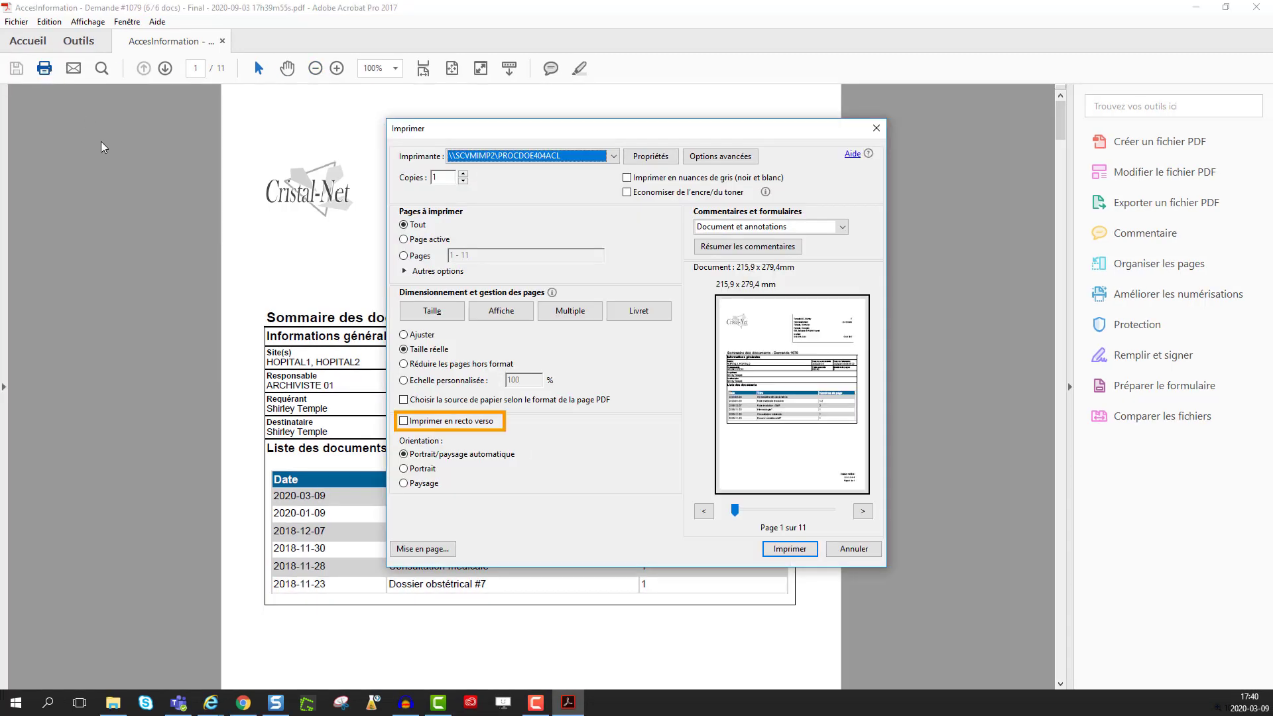
pyautogui.click(404, 421)
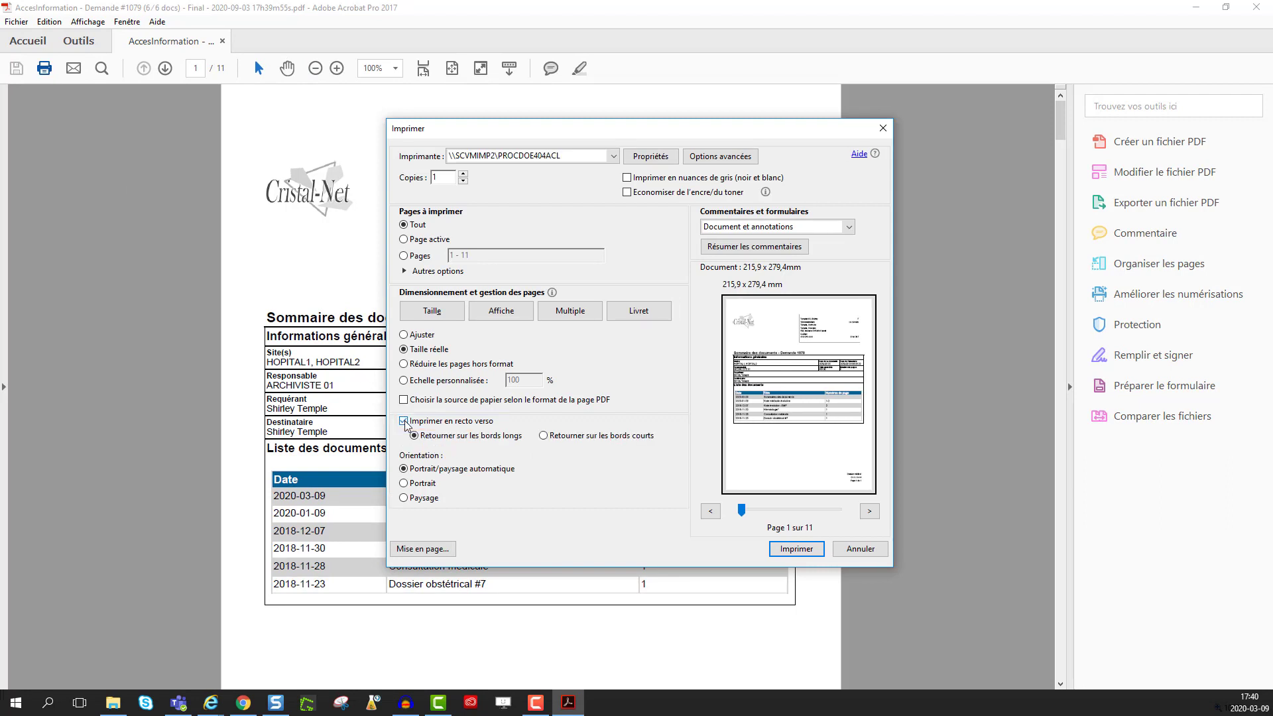
pyautogui.click(799, 554)
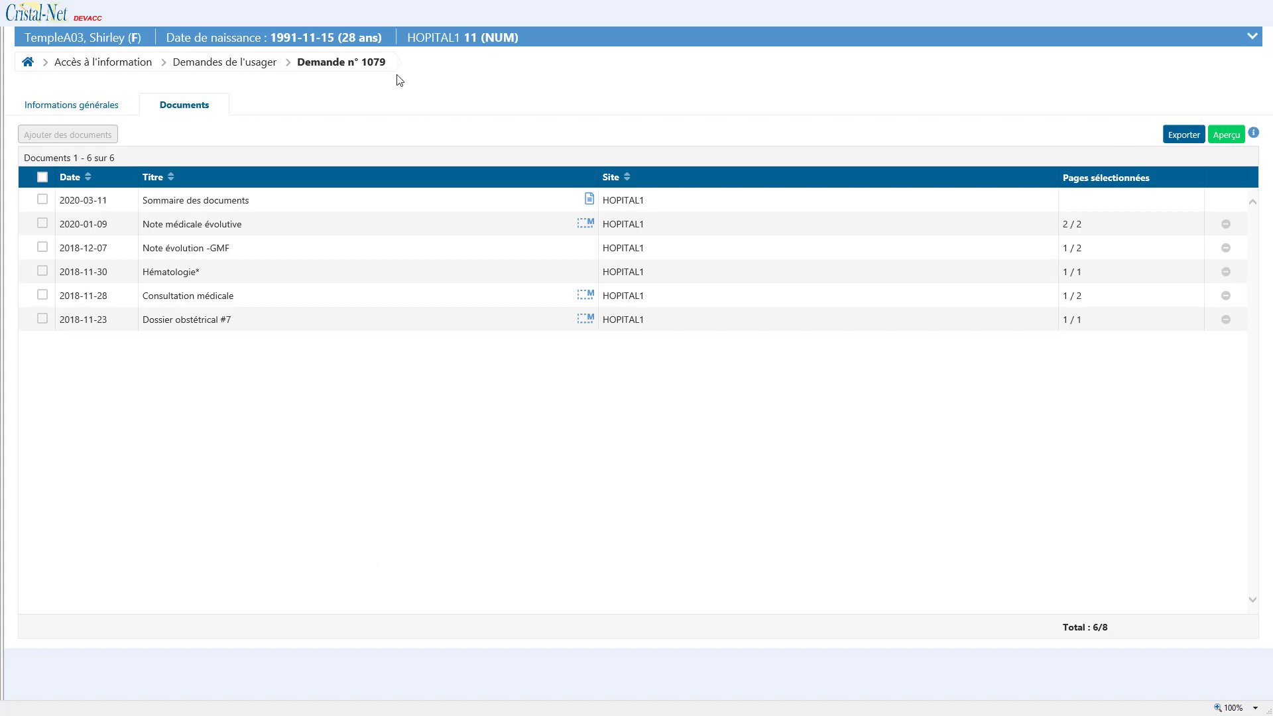
# Step: Open request 1079 under HOPITAL2 from the patient's list of requests
pyautogui.click(132, 67)
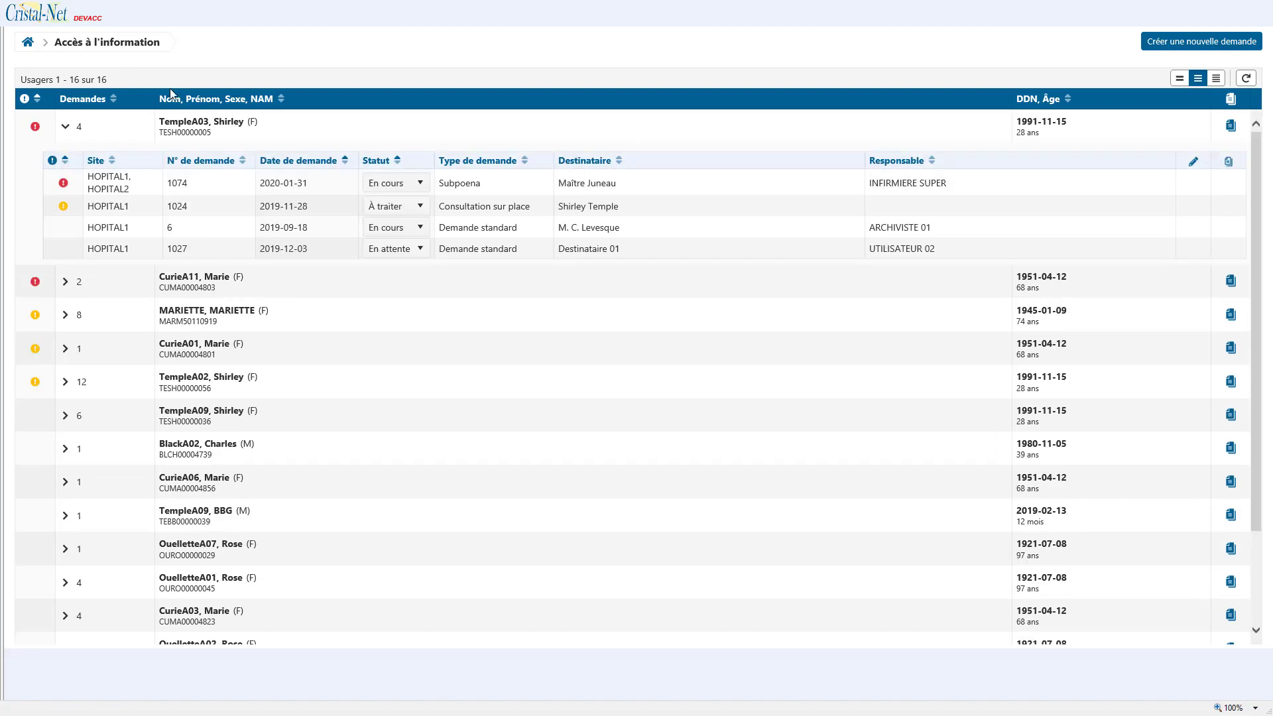
pyautogui.click(1231, 126)
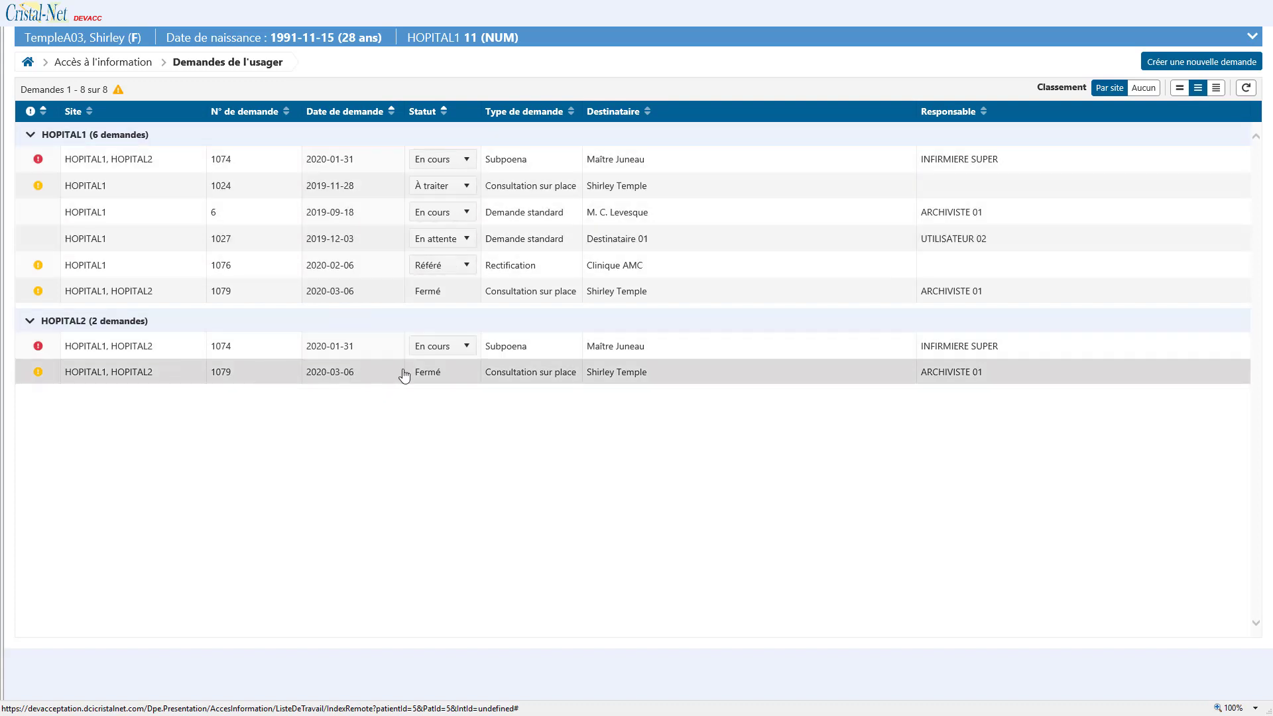
pyautogui.click(449, 375)
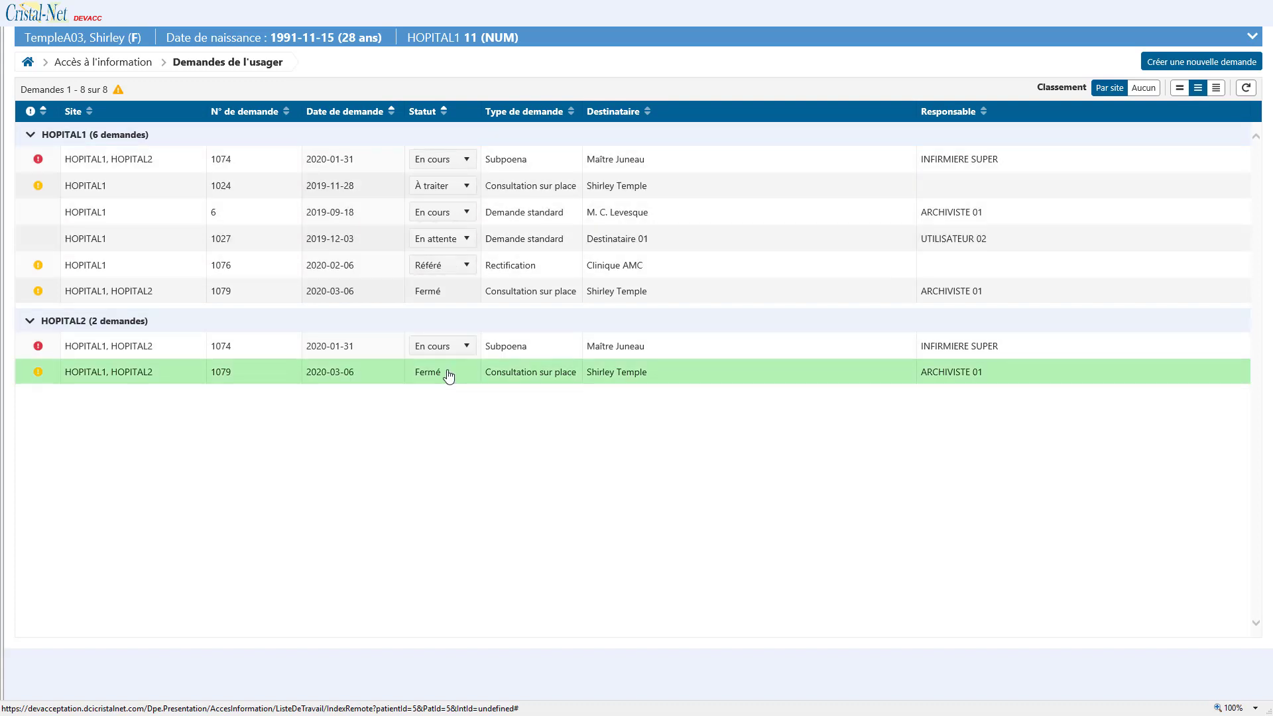
pyautogui.doubleClick(943, 376)
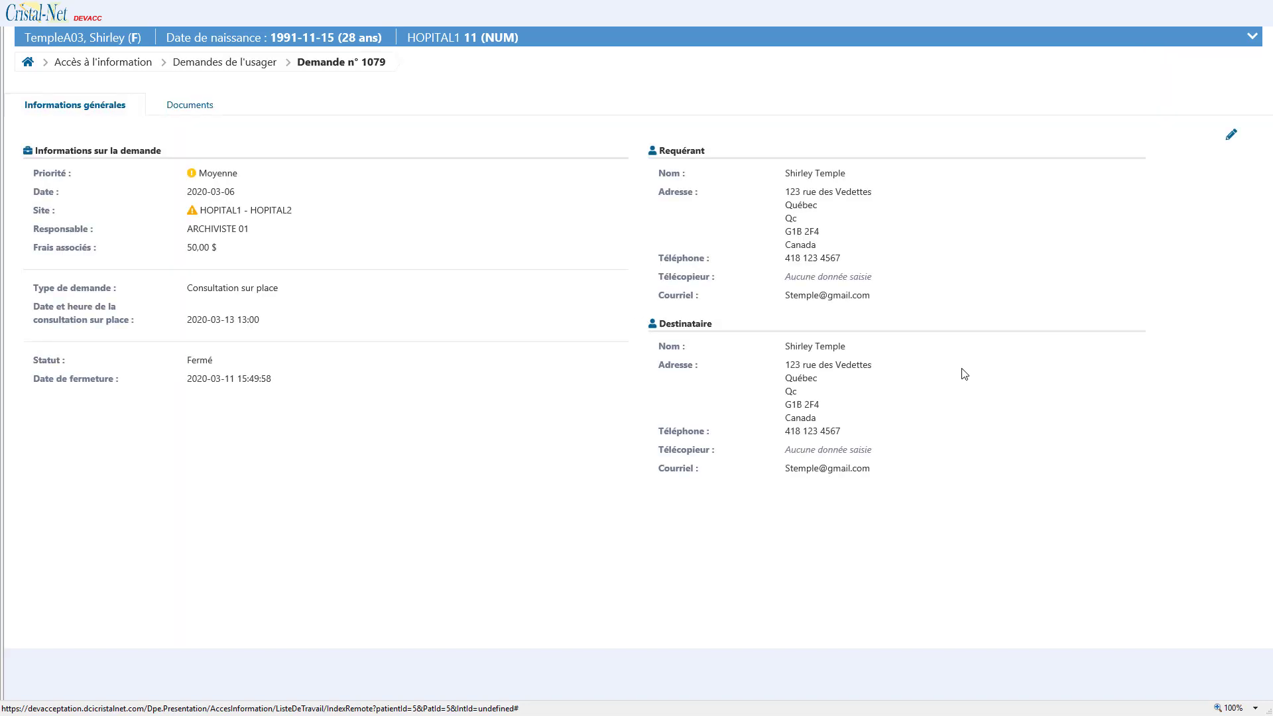
# Step: Reopen request 1079 so its status returns to En cours, and save
pyautogui.click(1232, 135)
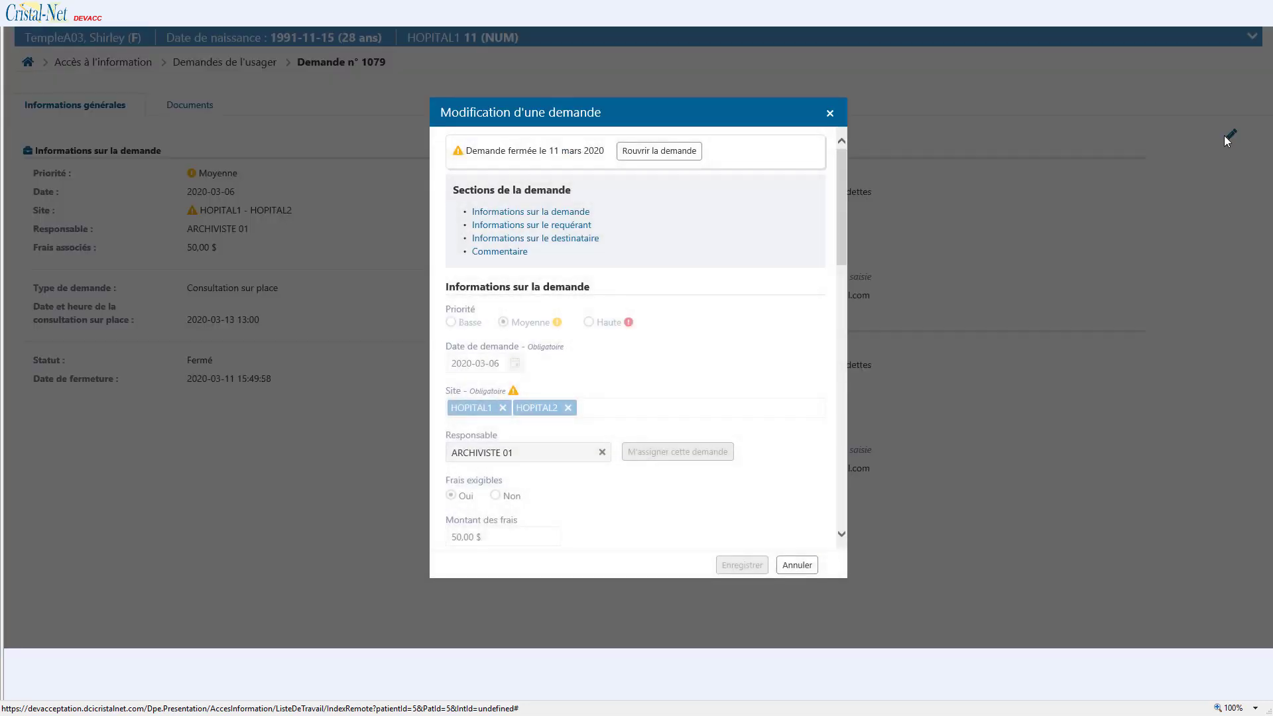
pyautogui.click(682, 156)
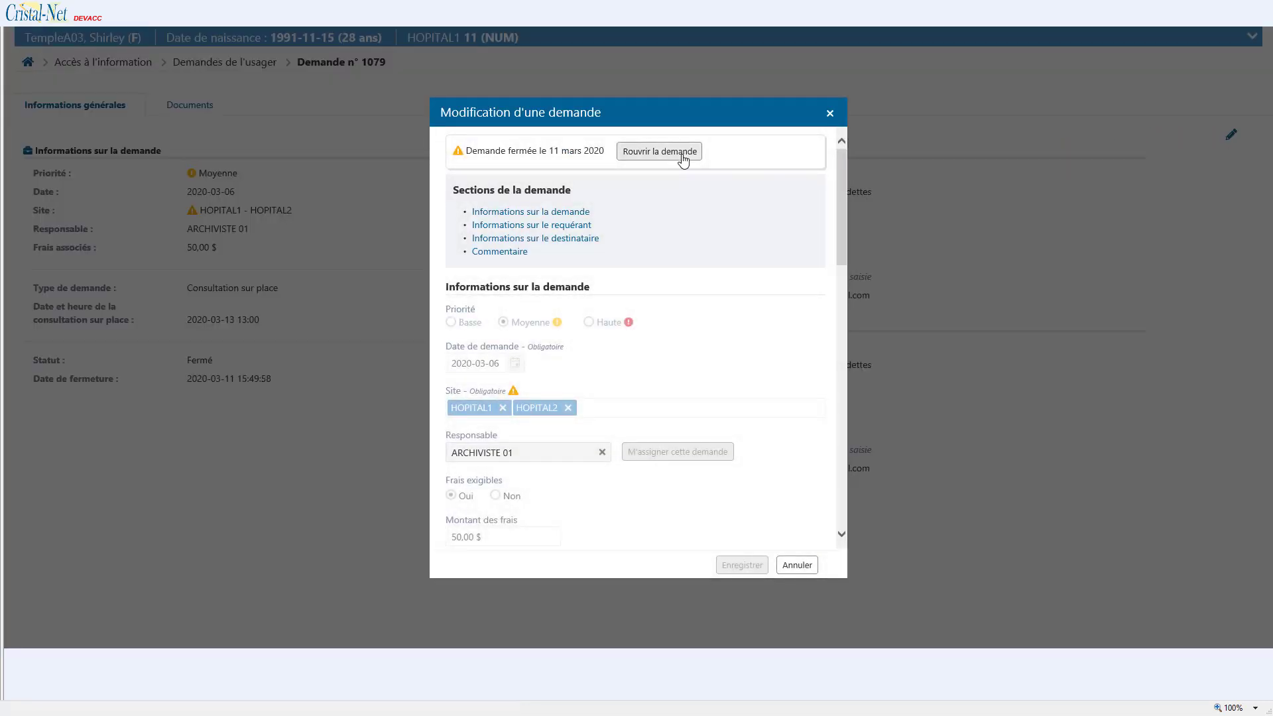
pyautogui.moveTo(839, 253); pyautogui.dragTo(844, 311)
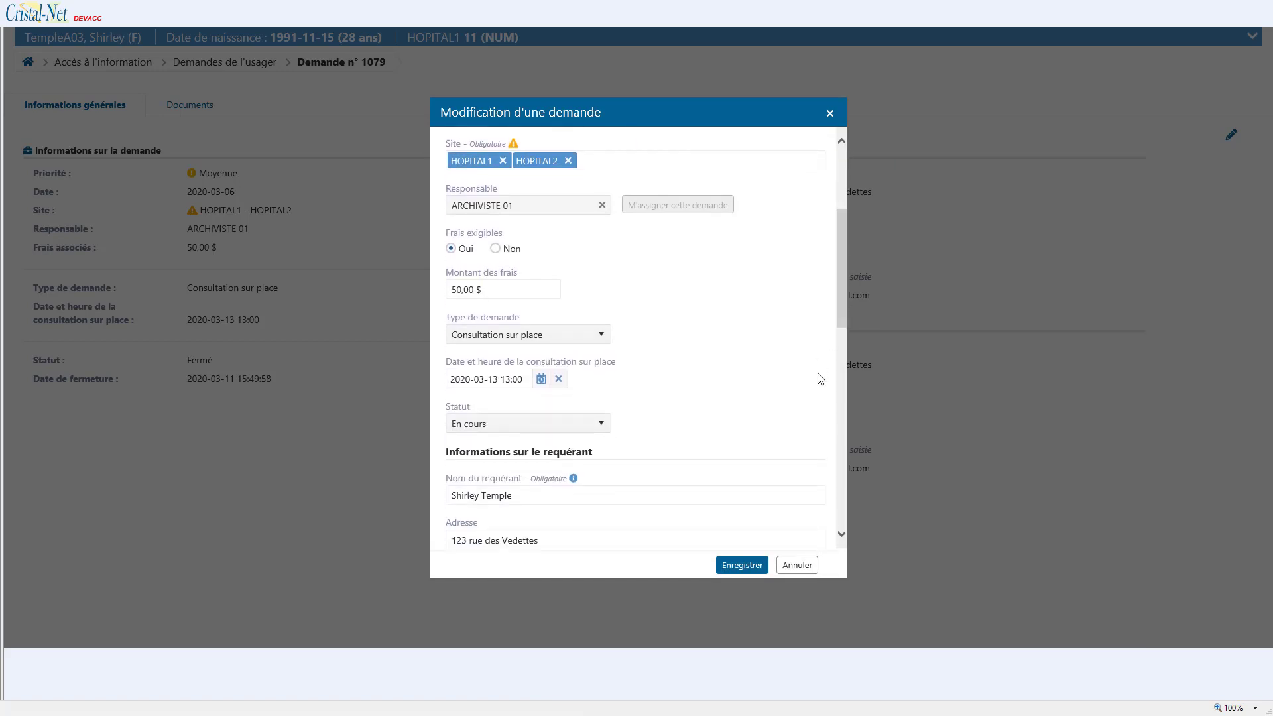
pyautogui.click(744, 566)
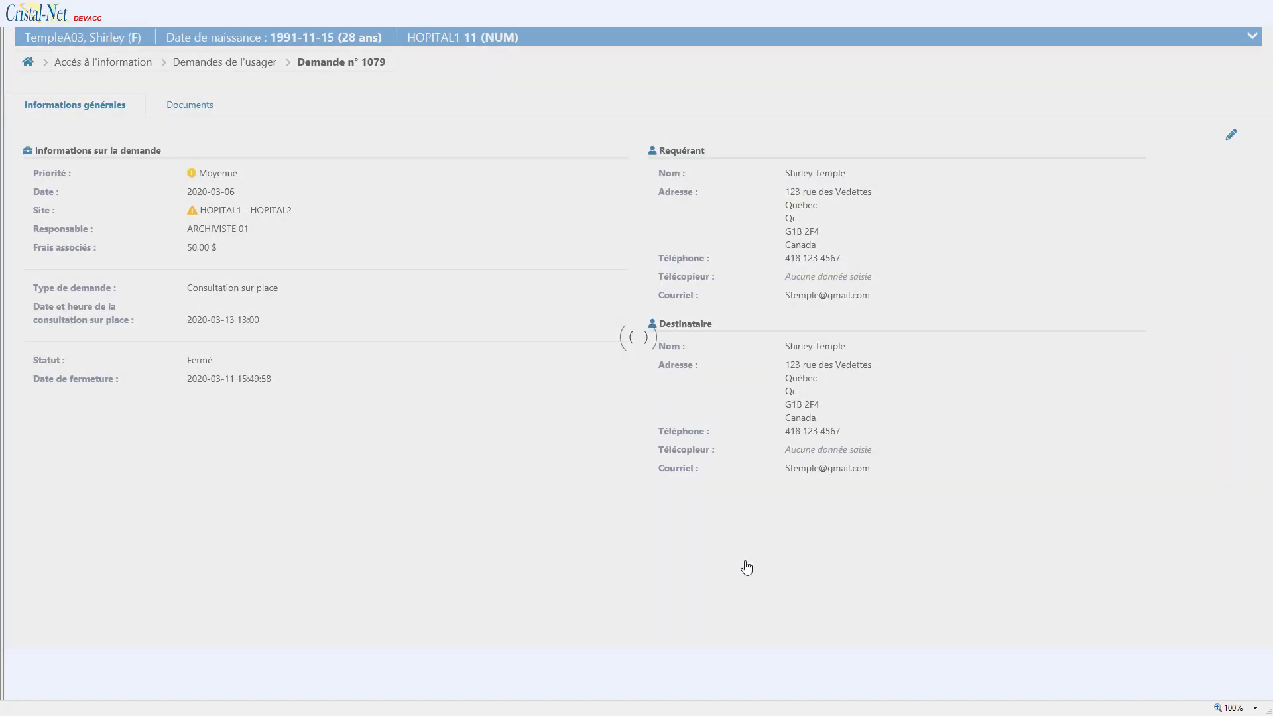